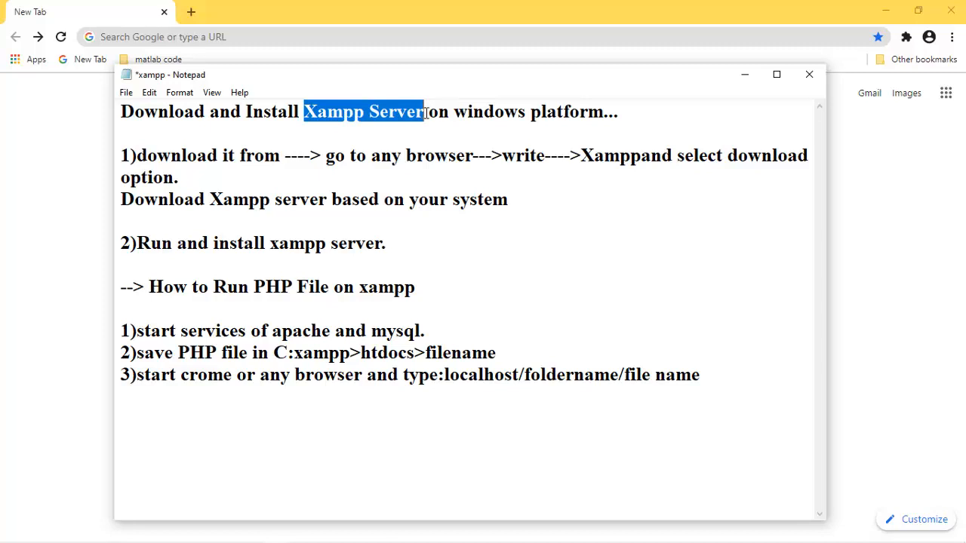
# Insert an extra empty line below the title of the xampp notes and highlight the run-and-install section
pyautogui.click(121, 134)
pyautogui.press('Return')
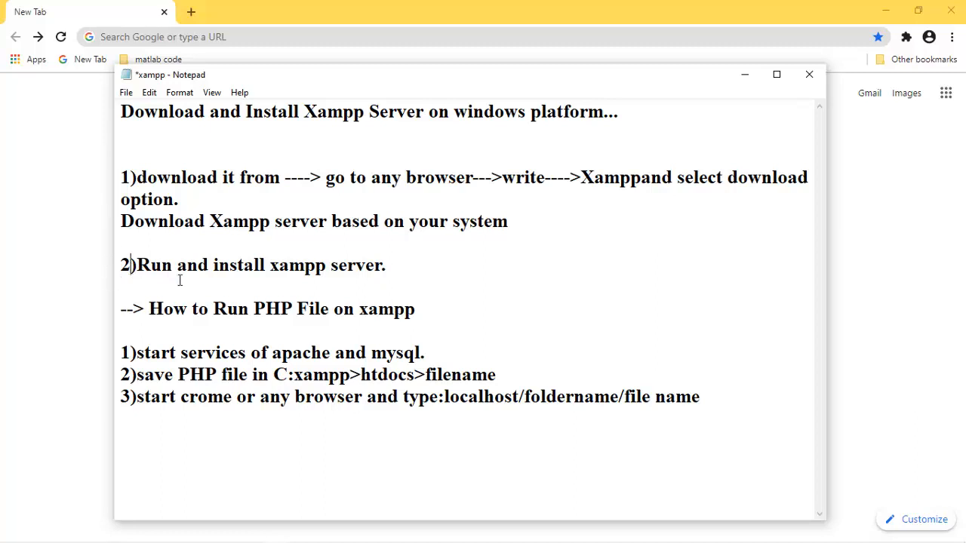
pyautogui.moveTo(129, 264); pyautogui.dragTo(450, 302)
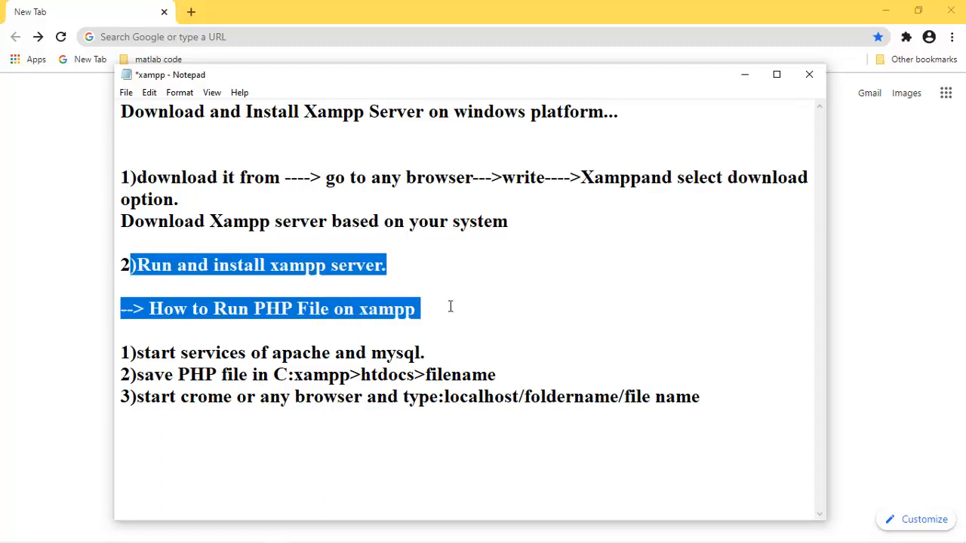
pyautogui.click(475, 289)
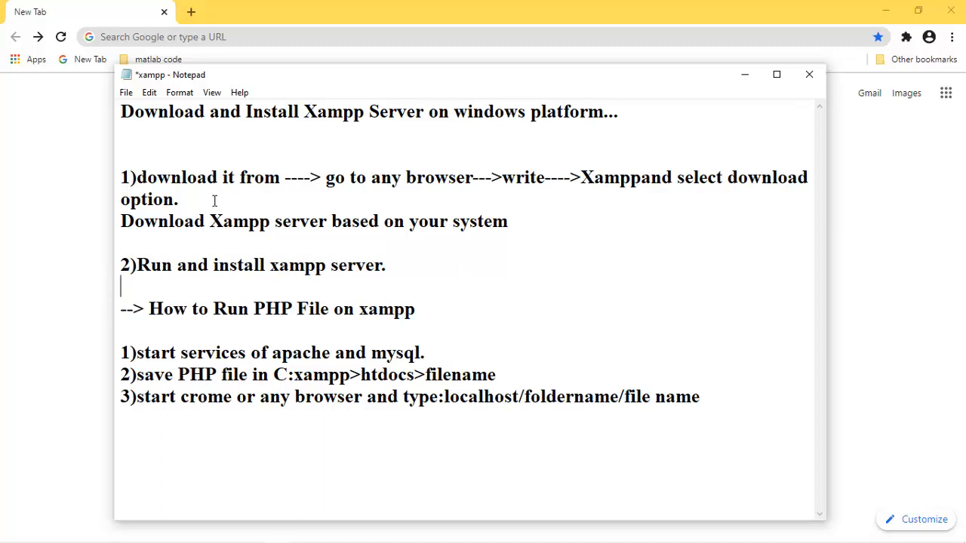
# Switch to Chrome, search Google for "xampp" and open the Apache Friends Download page from the results
pyautogui.click(23, 147)
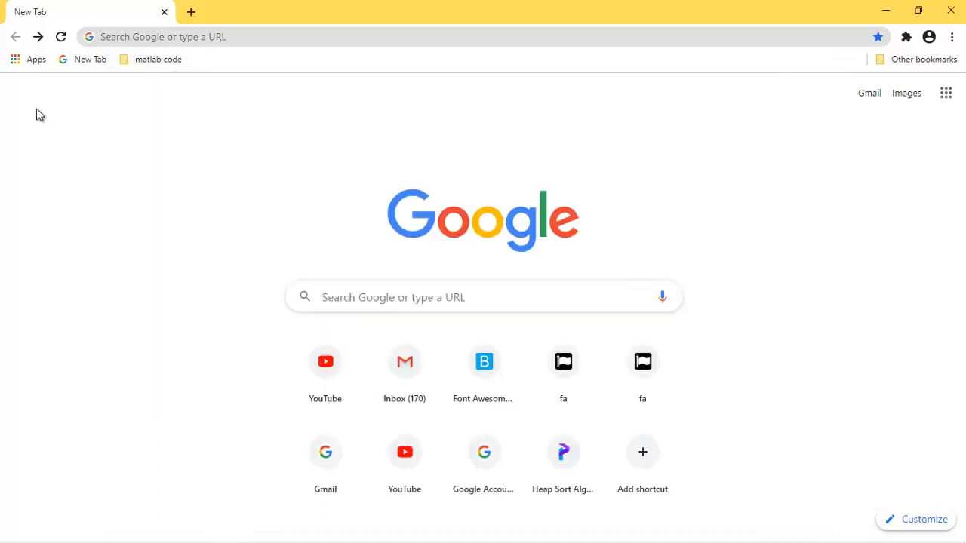
pyautogui.click(102, 38)
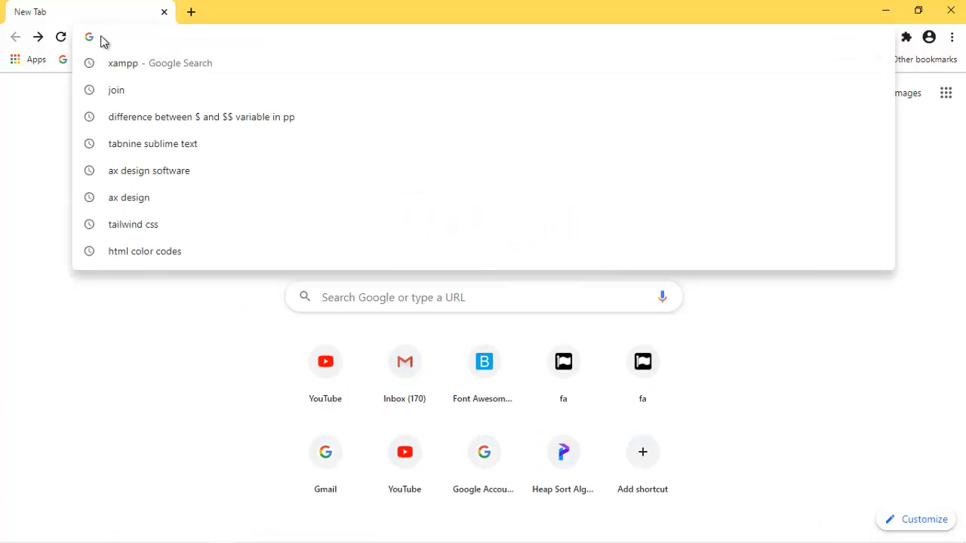
pyautogui.write('xampp')
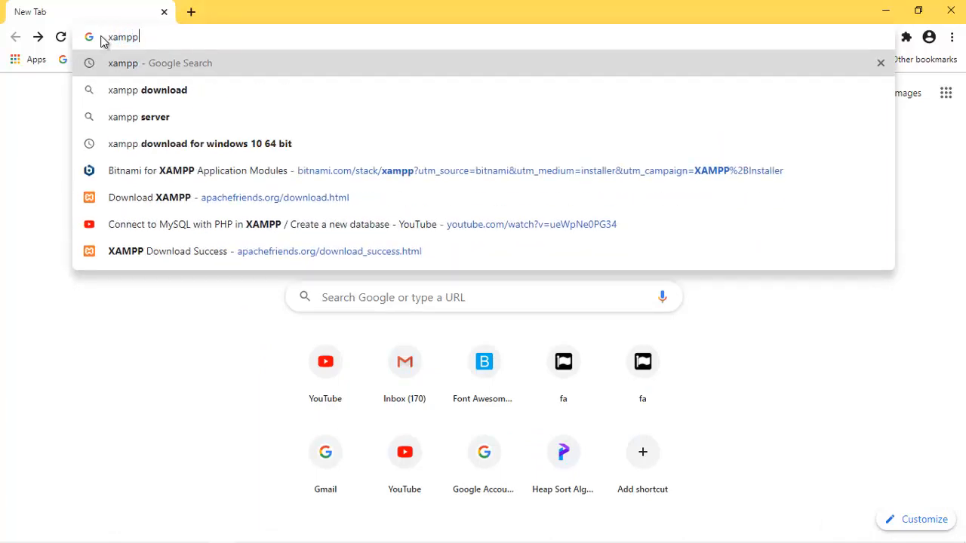
pyautogui.press('Return')
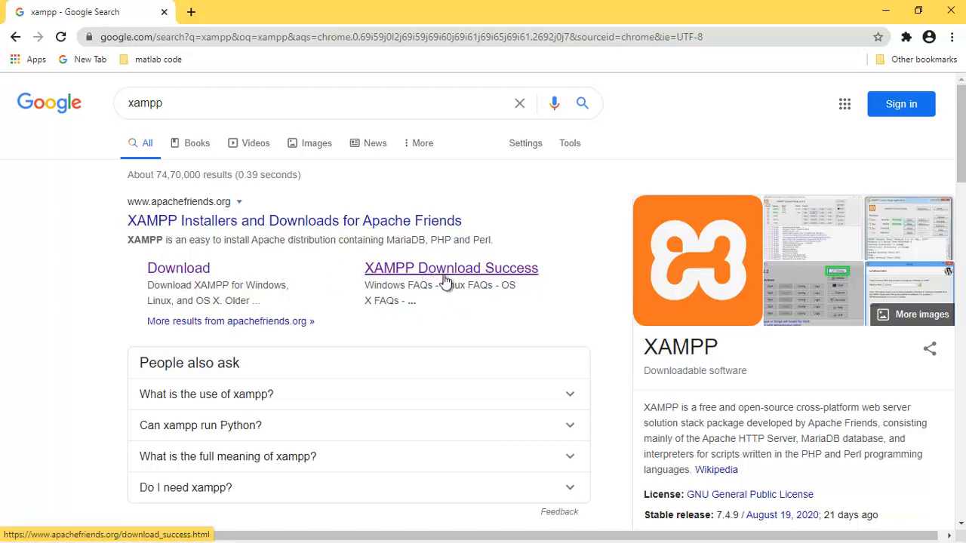
pyautogui.click(174, 275)
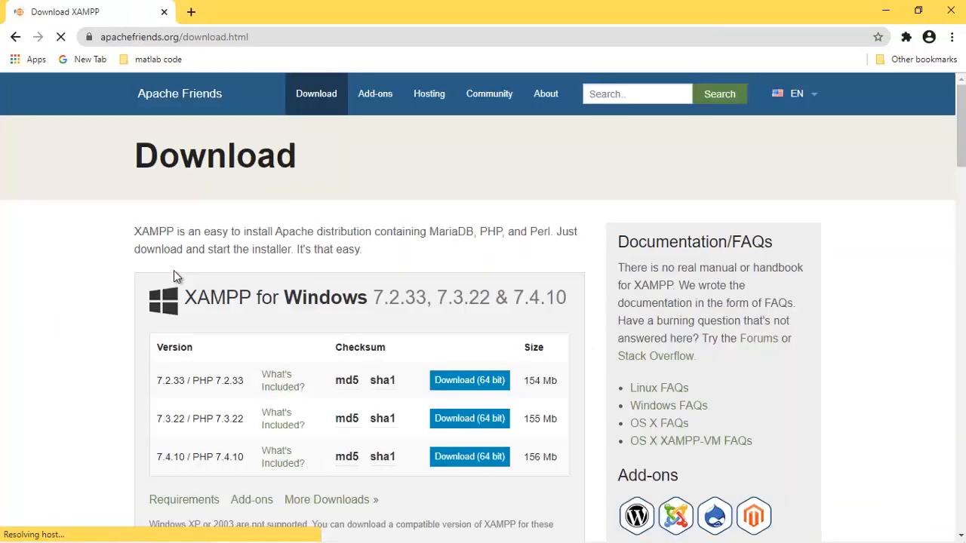
# Look through the XAMPP versions offered for Windows, Linux and OS X on the download page
pyautogui.scroll(-1, 173, 275)
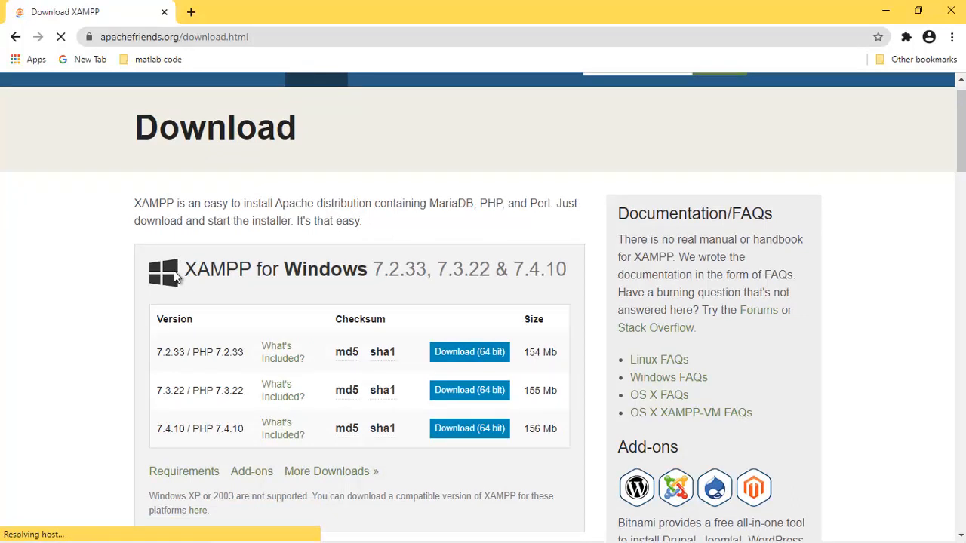
pyautogui.scroll(1, 173, 273)
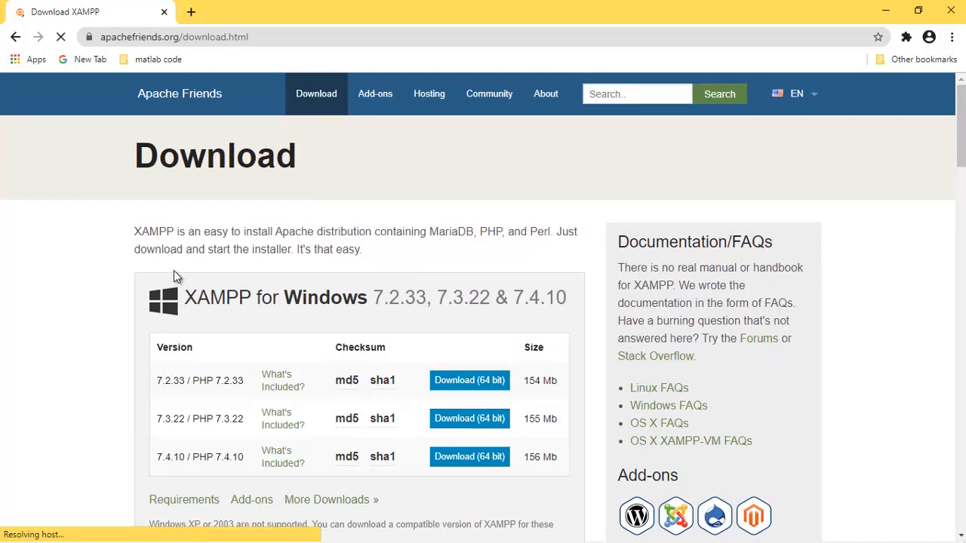
pyautogui.scroll(-5, 173, 276)
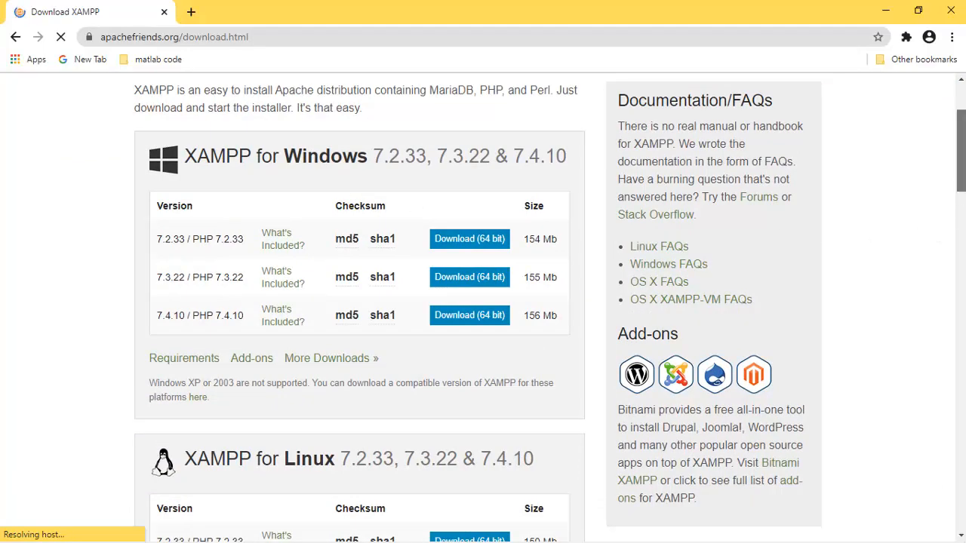
pyautogui.scroll(-4, 483, 308)
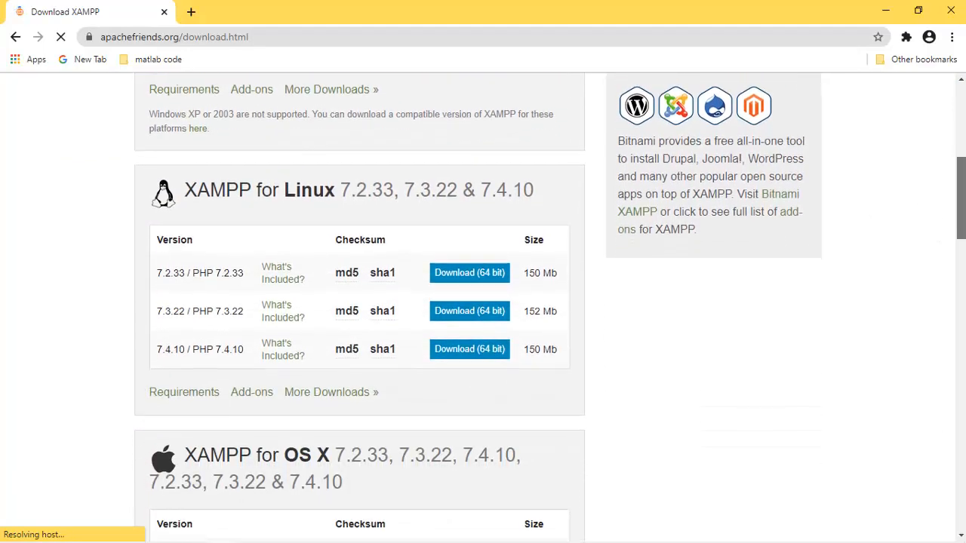
pyautogui.scroll(-5, 482, 308)
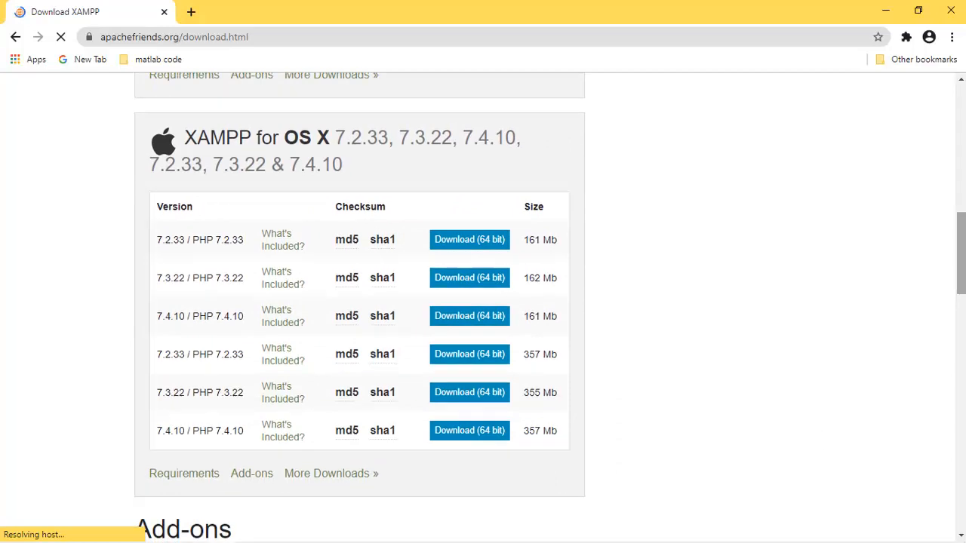
pyautogui.moveTo(961, 253); pyautogui.dragTo(960, 125)
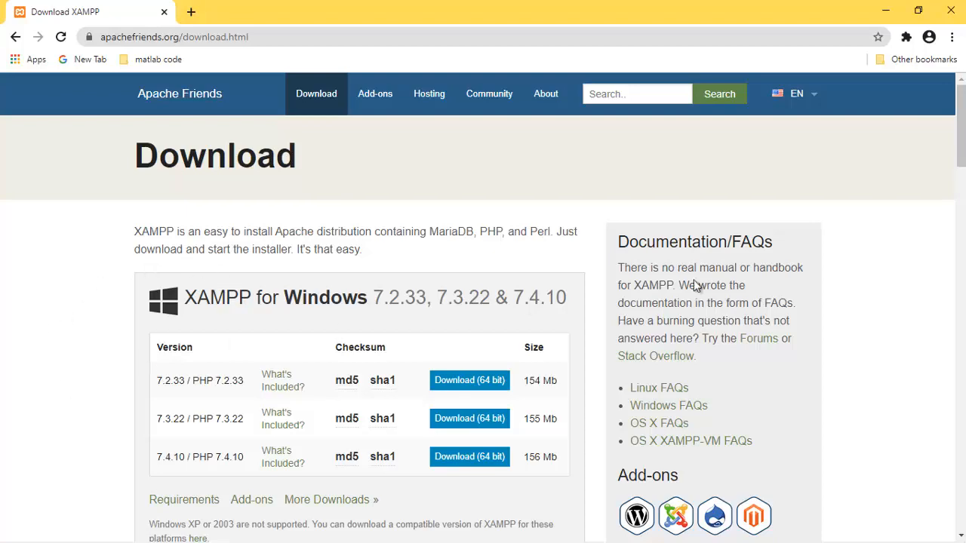
pyautogui.moveTo(962, 125)
pyautogui.mouseDown()
pyautogui.moveTo(959, 263)
pyautogui.moveTo(960, 120)
pyautogui.mouseUp()
# Download the 64-bit XAMPP for Windows installer, version 7.3.22 / PHP 7.3.22
pyautogui.click(480, 427)
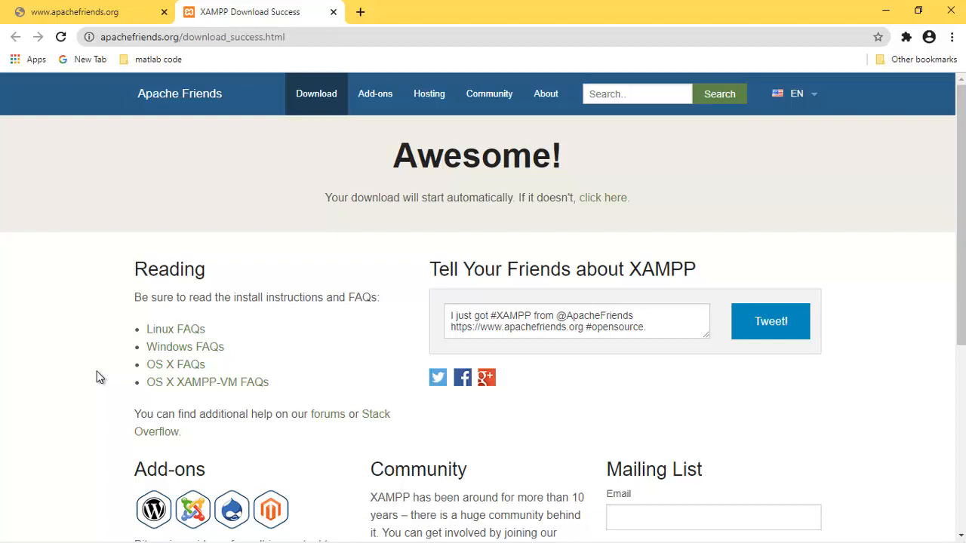
pyautogui.moveTo(381, 540)
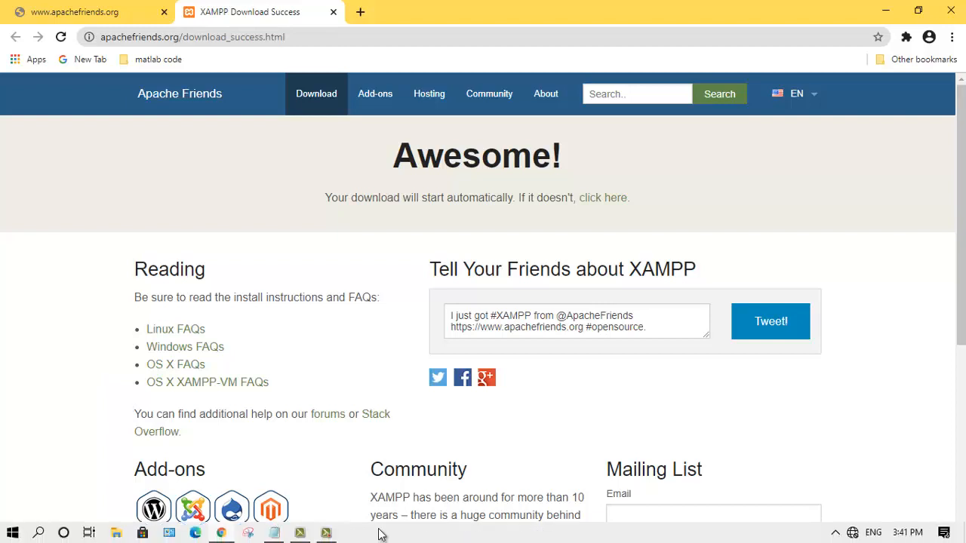
pyautogui.click(304, 534)
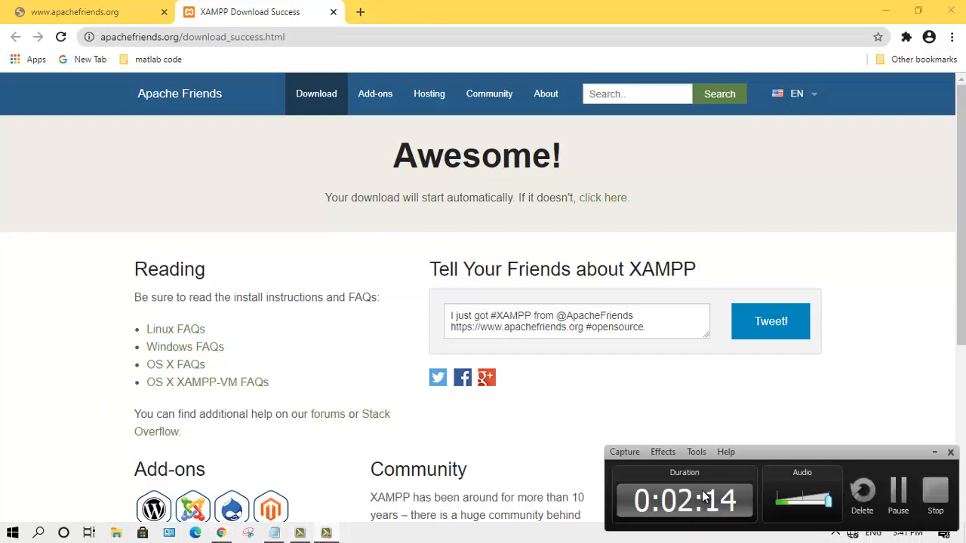
pyautogui.click(896, 494)
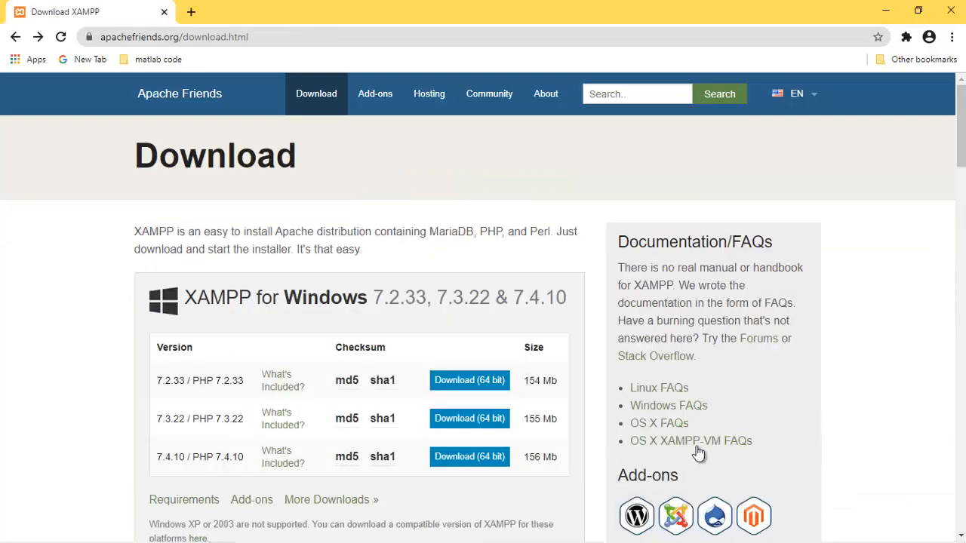
pyautogui.click(485, 419)
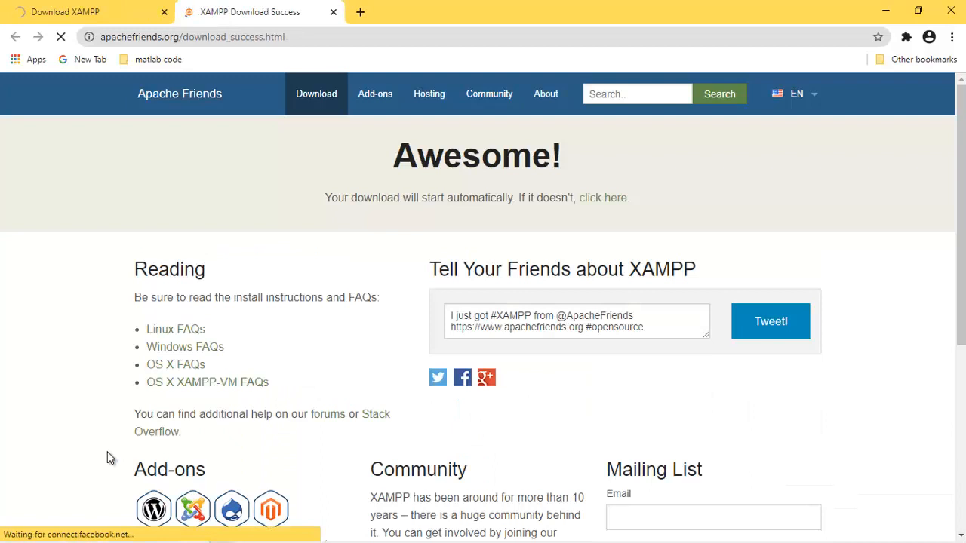
# Cancel the duplicate XAMPP installer download, the first one listed among the running downloads
pyautogui.moveTo(5, 541)
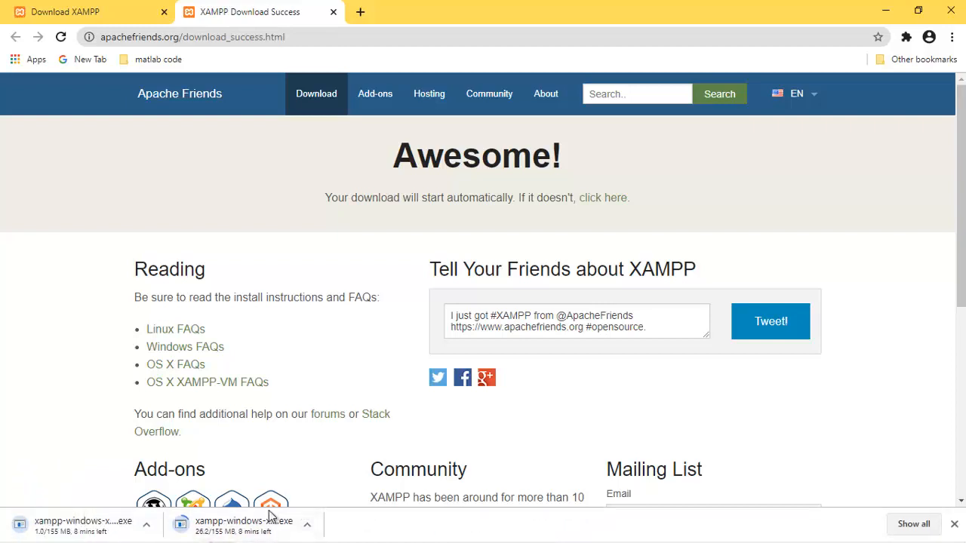
pyautogui.click(145, 519)
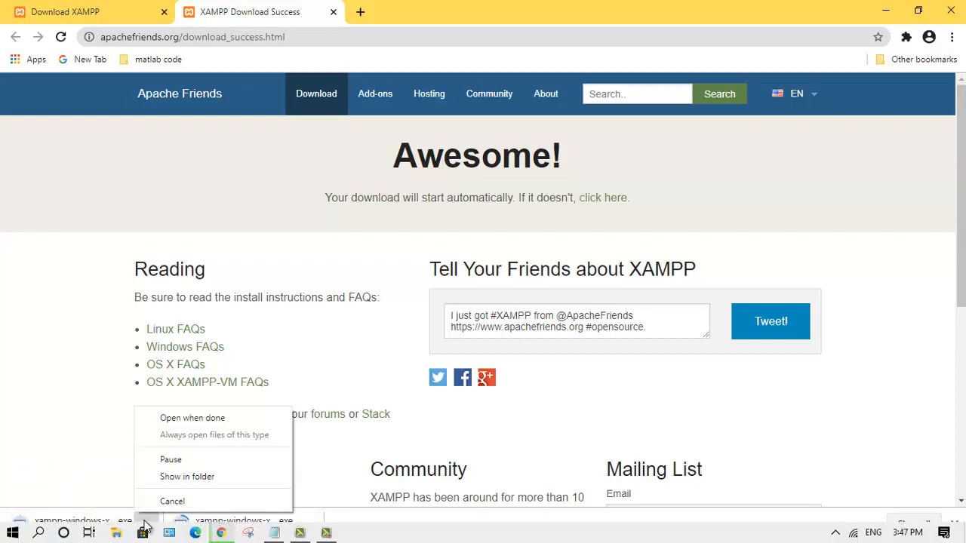
pyautogui.click(165, 496)
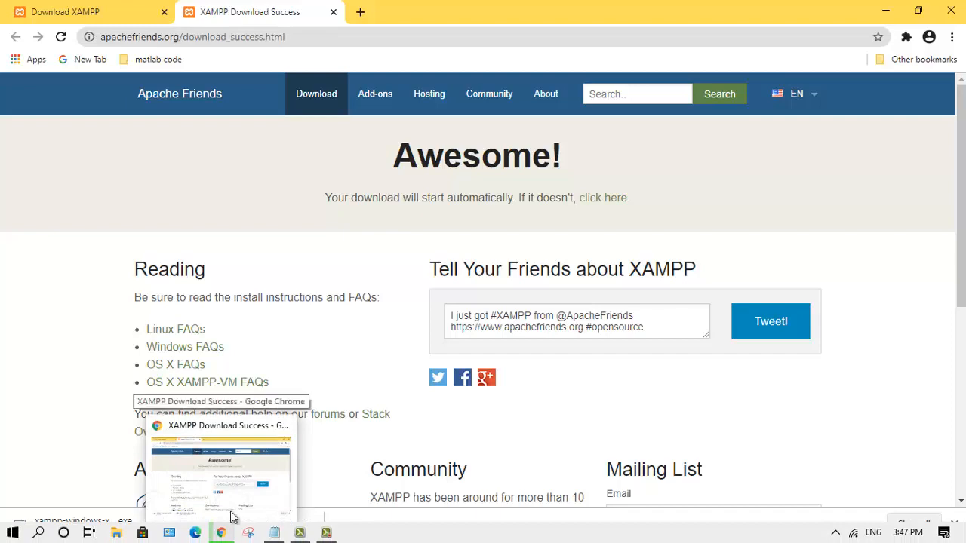
pyautogui.click(103, 9)
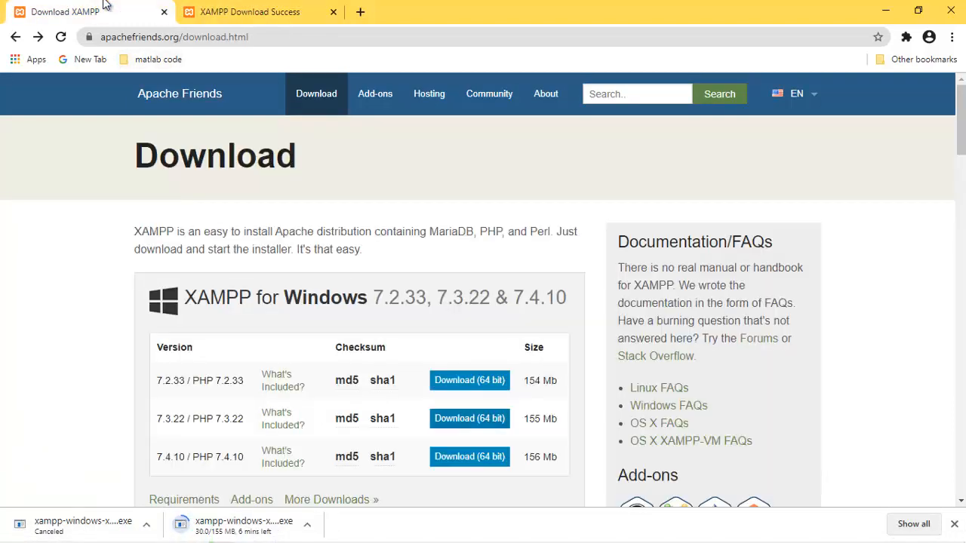
pyautogui.click(241, 10)
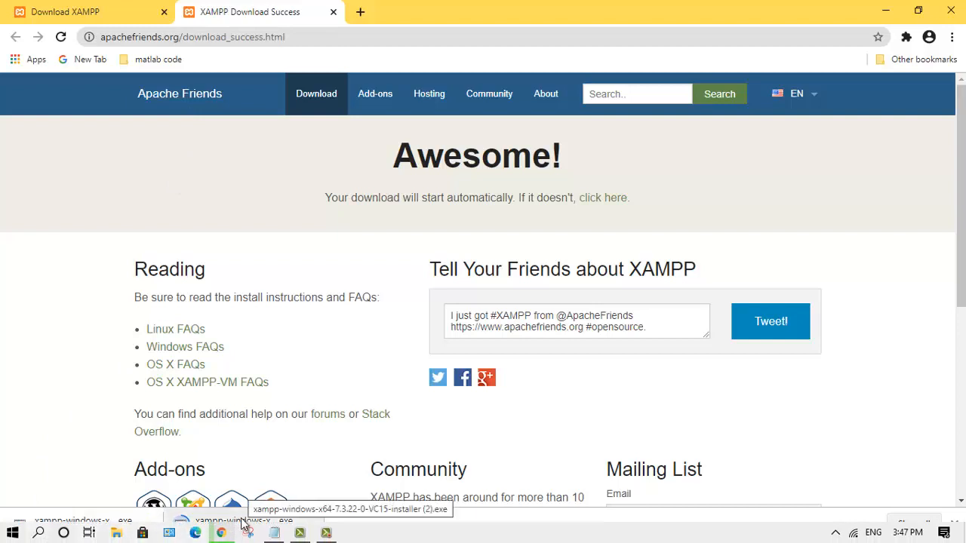
pyautogui.click(82, 9)
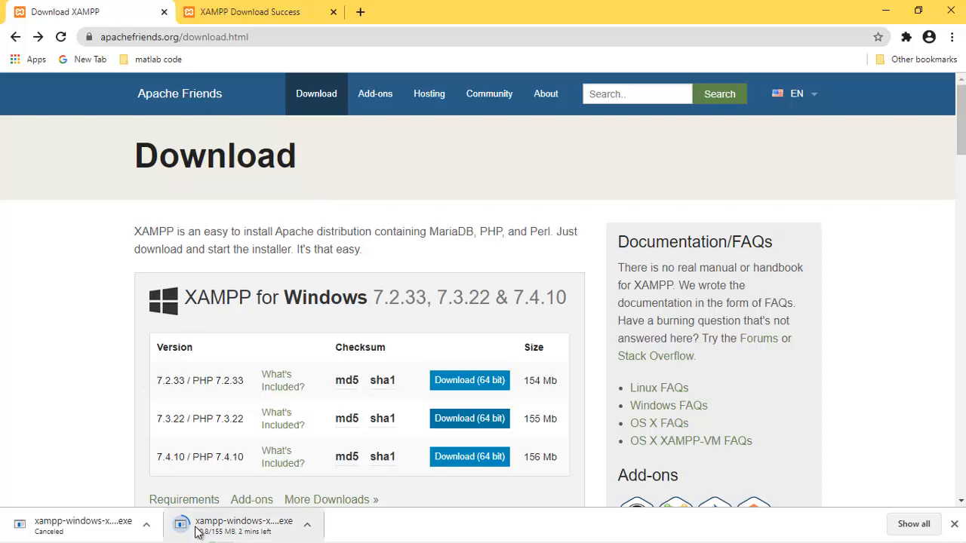
# Open the software folder on the study (D:) drive in File Explorer and run the xampp-windows-x64-7.3.22-0-VC15 installer
pyautogui.moveTo(109, 536)
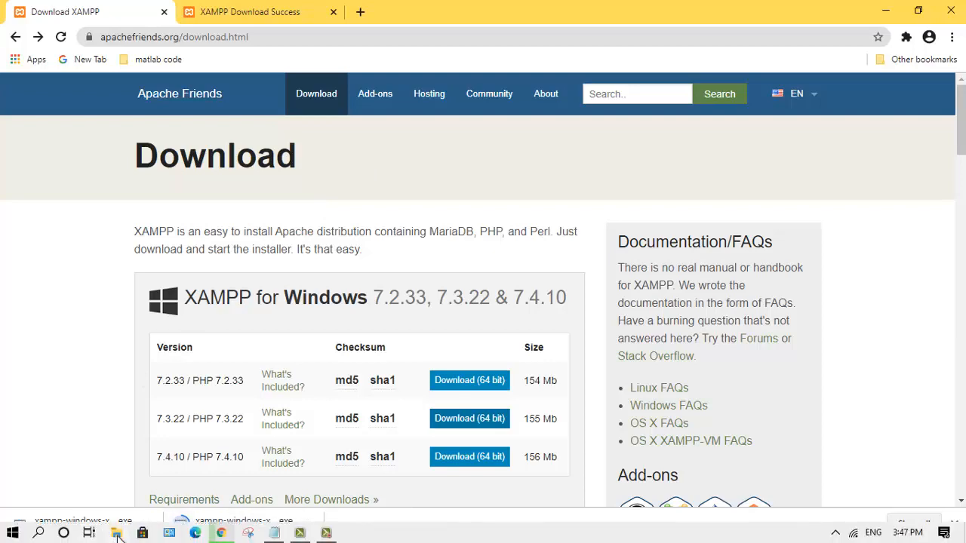
pyautogui.click(117, 534)
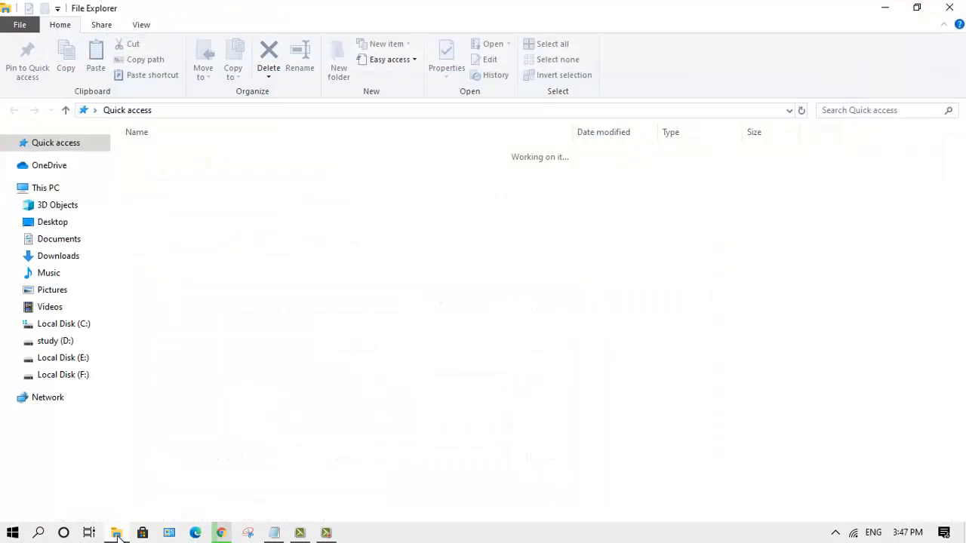
pyautogui.click(58, 344)
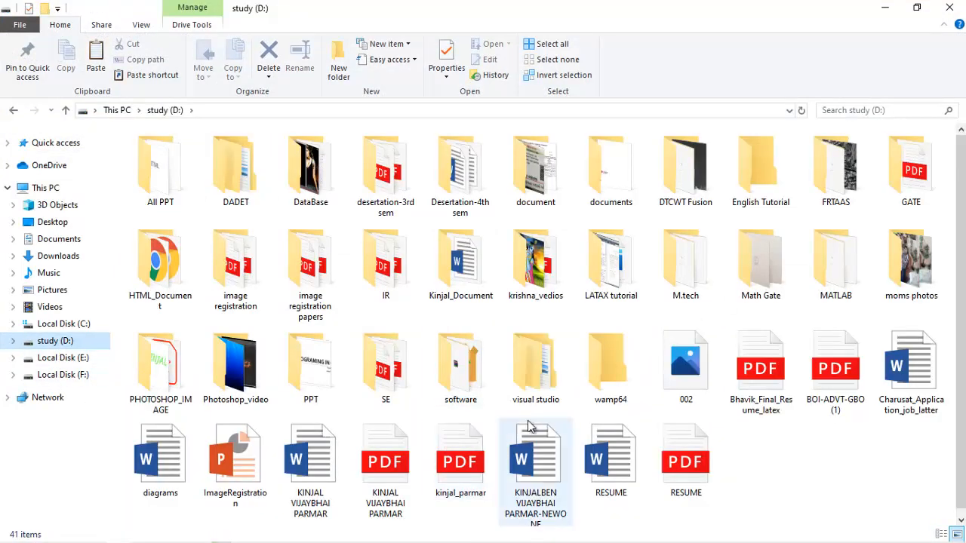
pyautogui.doubleClick(476, 402)
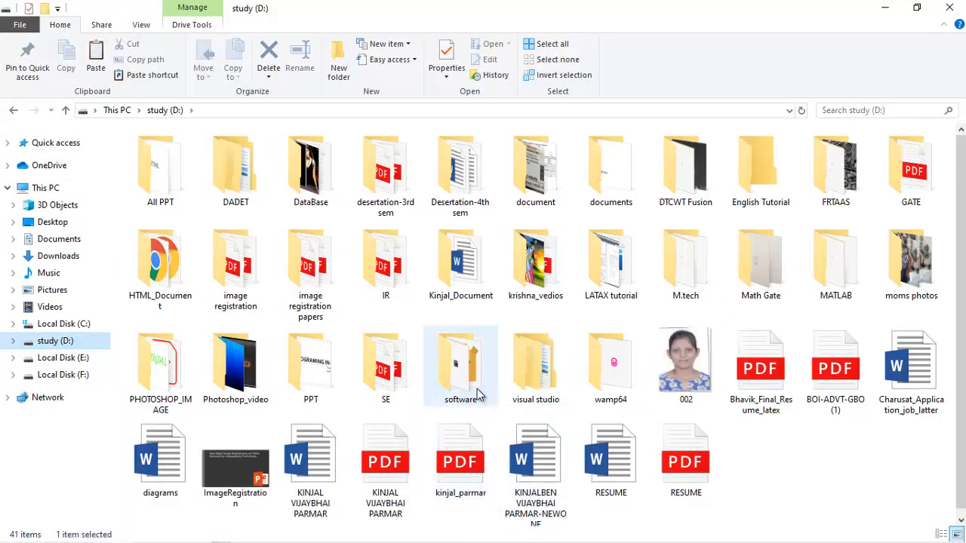
pyautogui.click(323, 498)
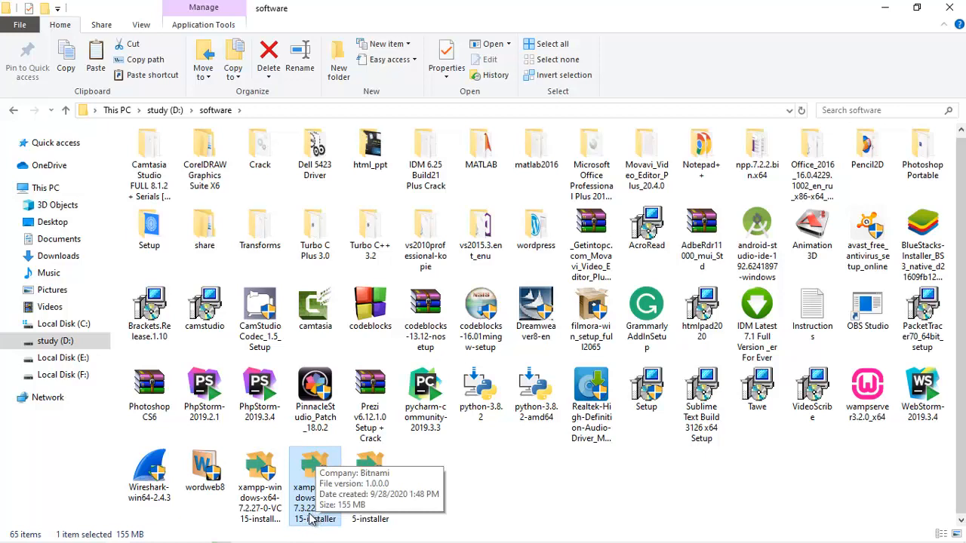
pyautogui.doubleClick(308, 501)
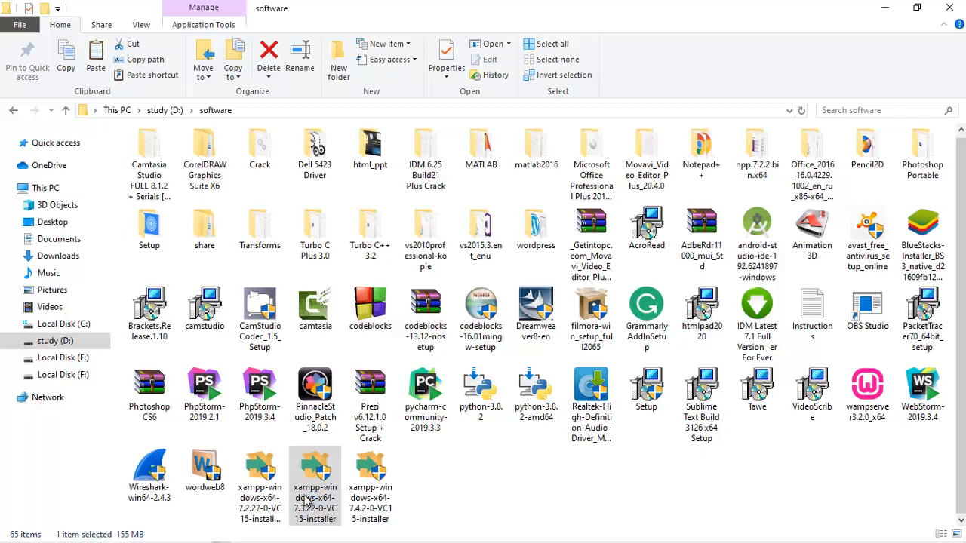
# Switch to the xampp notes in Notepad and take the XAMPP setup past its UAC warning and welcome page to component selection
pyautogui.moveTo(303, 537)
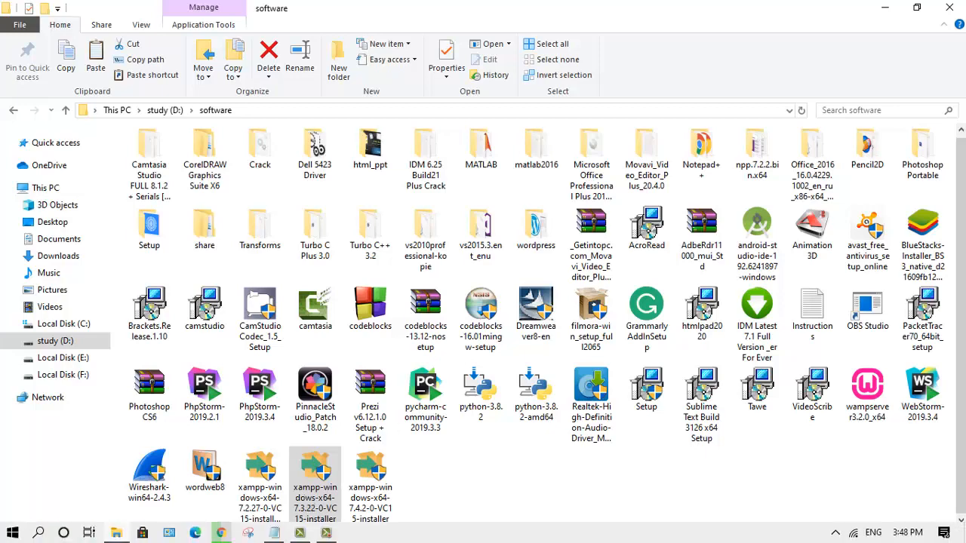
pyautogui.click(277, 533)
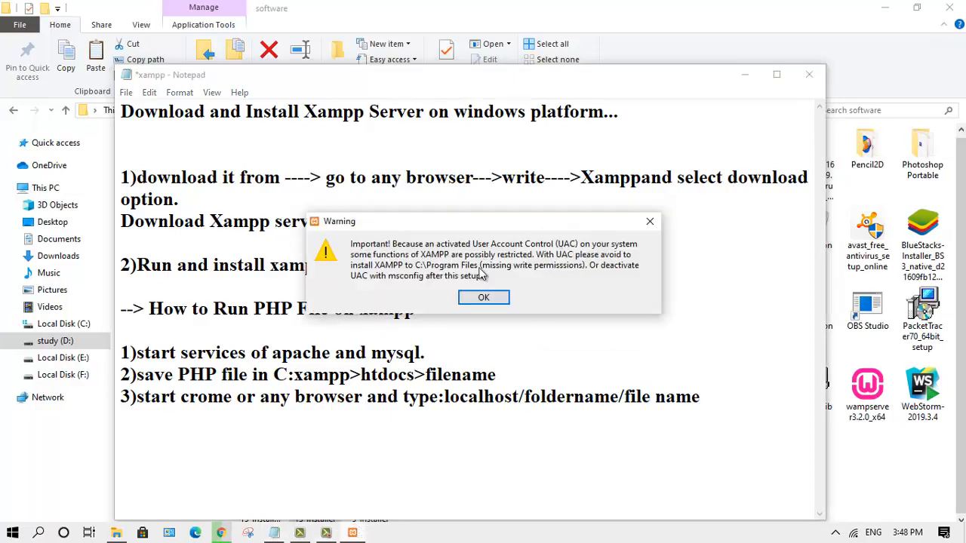
pyautogui.click(483, 297)
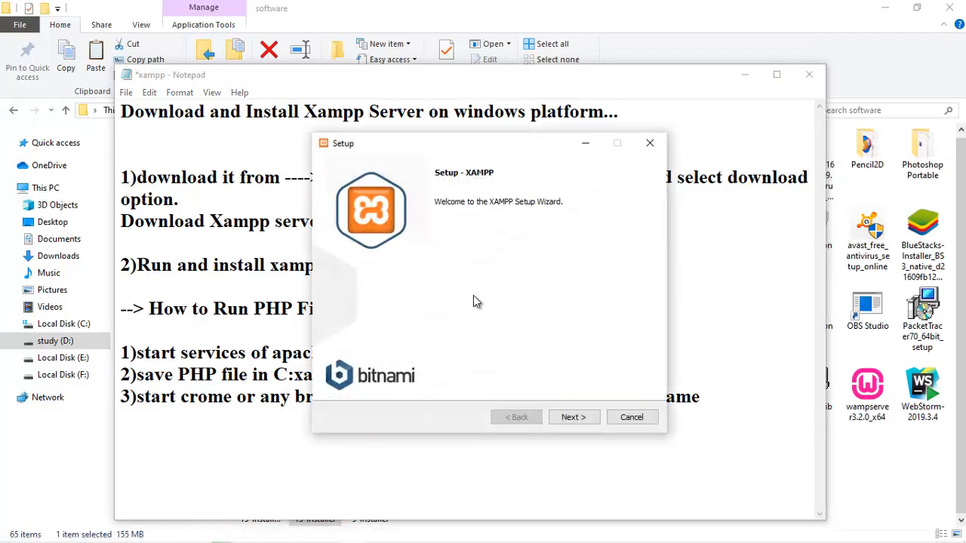
pyautogui.click(585, 418)
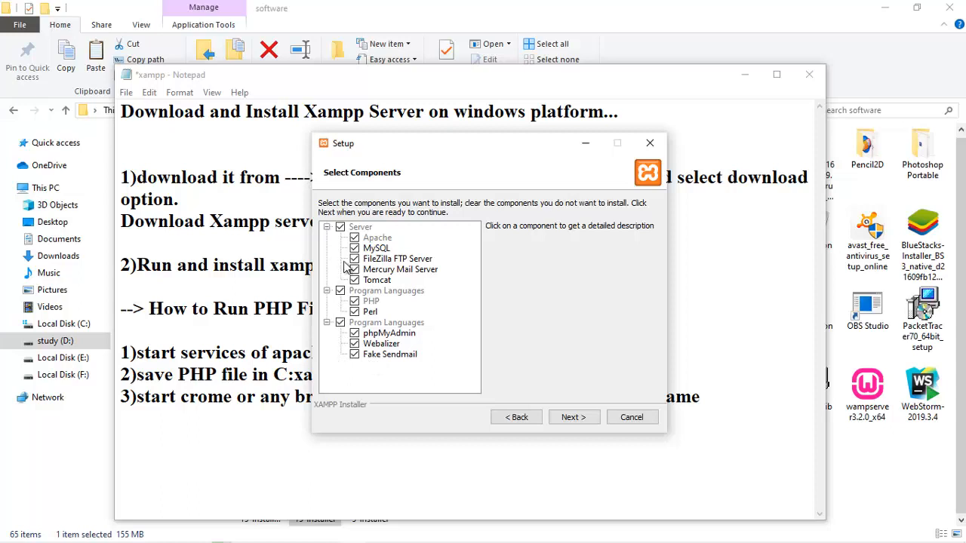
# Accept all default components, the installation folder C:\xampp and English as the Control Panel language in the XAMPP setup
pyautogui.click(577, 419)
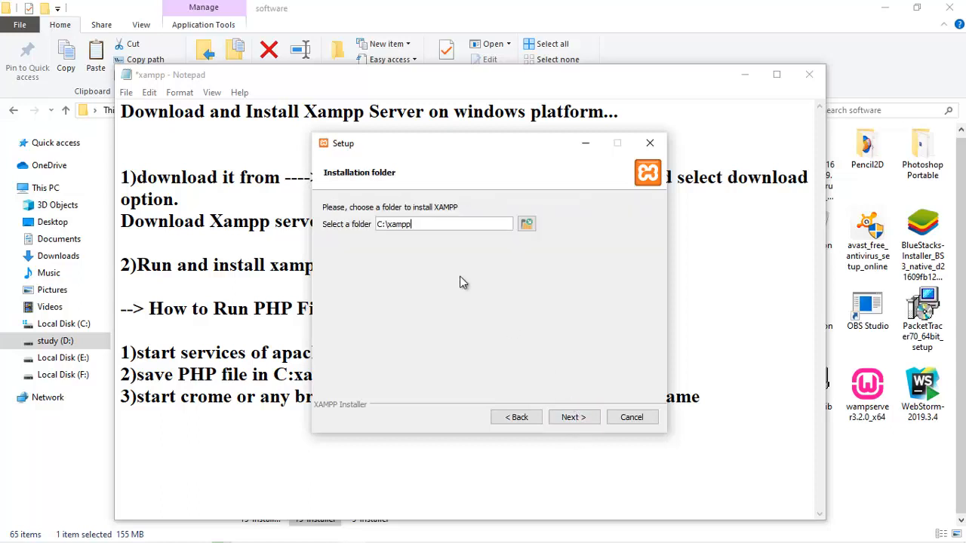
pyautogui.moveTo(427, 224); pyautogui.dragTo(377, 230)
pyautogui.click(382, 225)
pyautogui.click(572, 418)
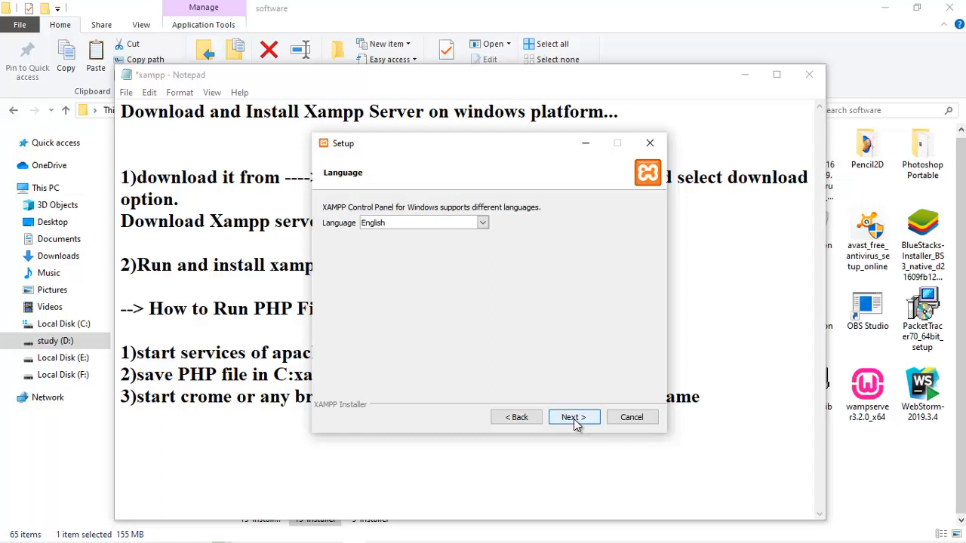
pyautogui.click(574, 417)
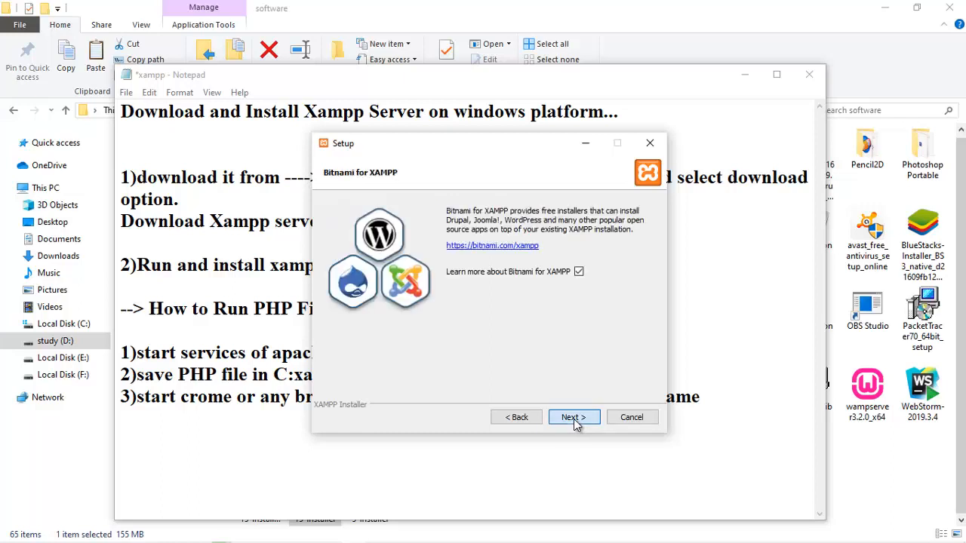
# Continue past the Bitnami for XAMPP page, return from the browser to the setup and start the installation
pyautogui.click(573, 417)
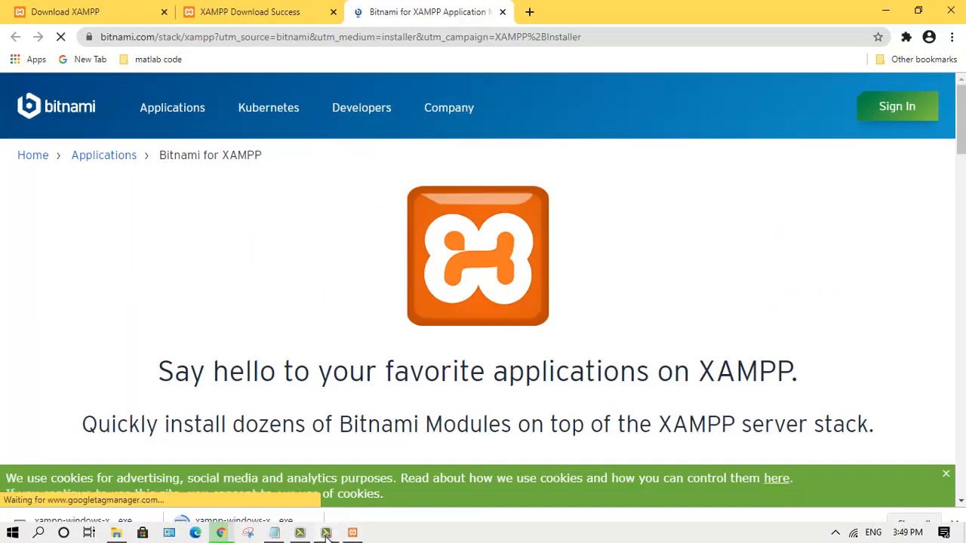
pyautogui.click(352, 533)
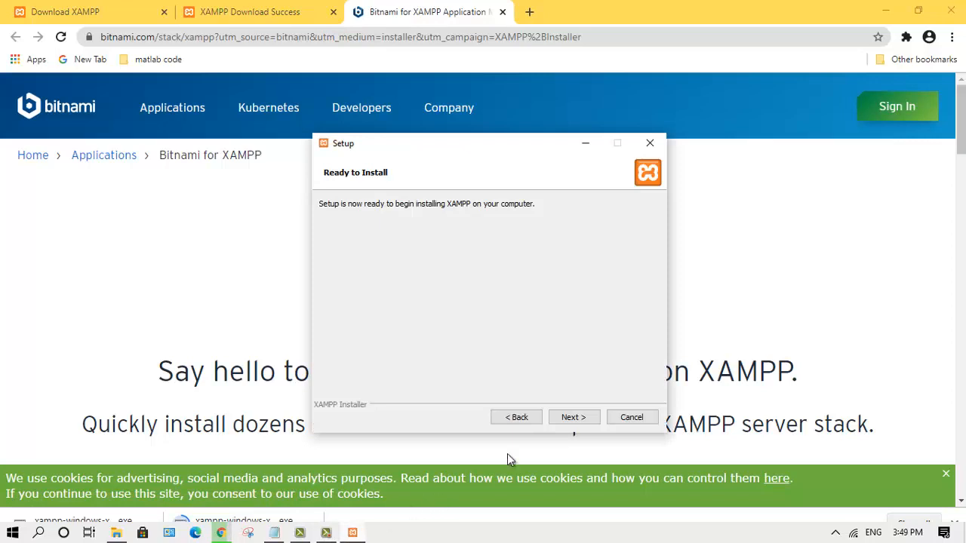
pyautogui.click(570, 420)
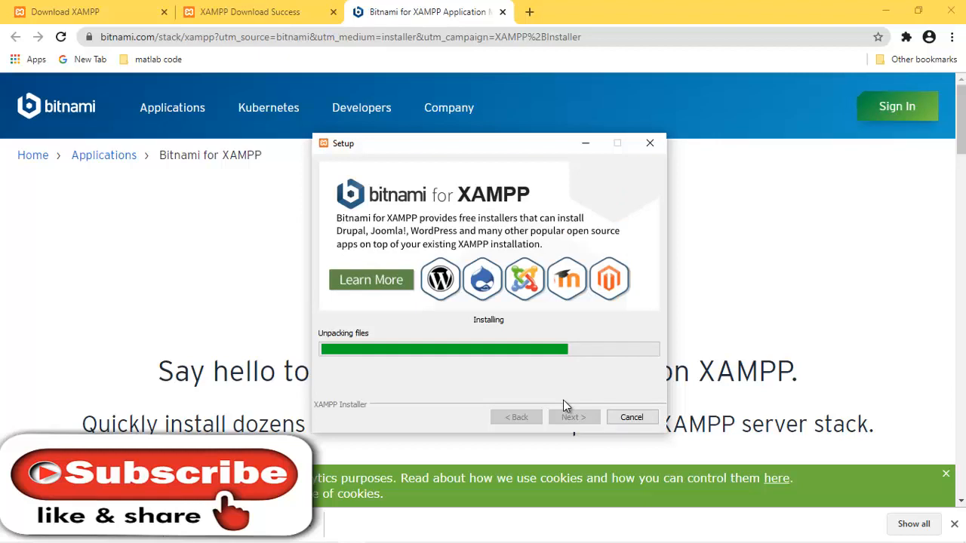
# Dismiss the browser's downloads bar and finish the XAMPP setup with the option to start the Control Panel enabled
pyautogui.click(954, 524)
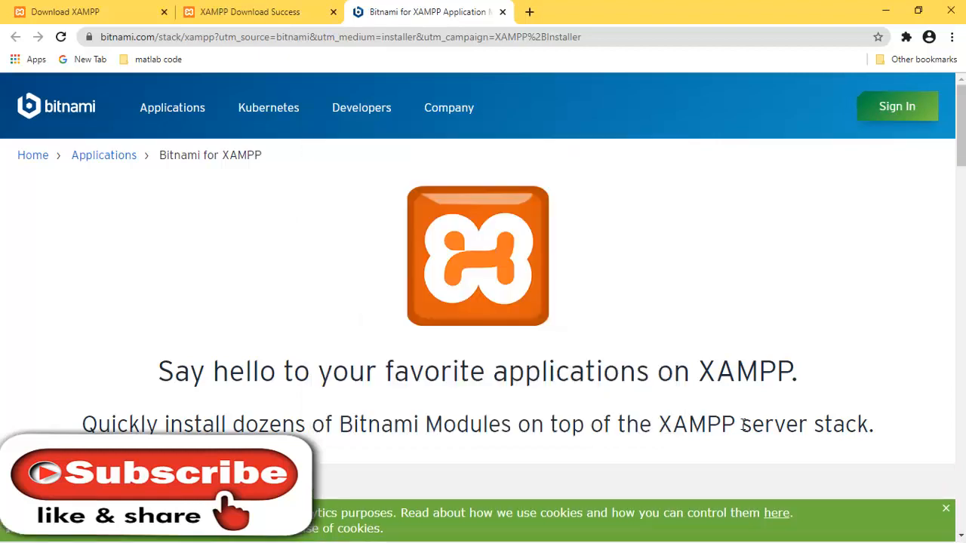
pyautogui.click(353, 533)
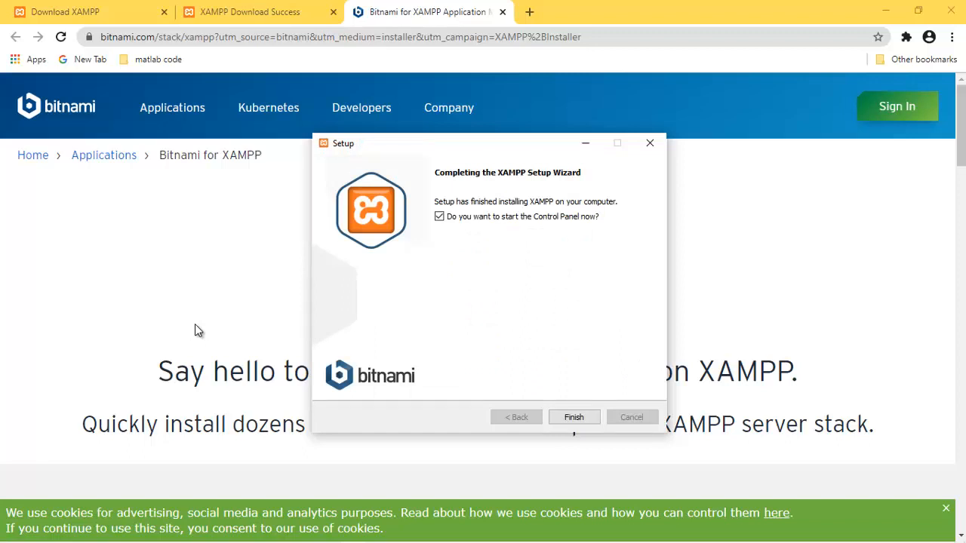
pyautogui.click(195, 325)
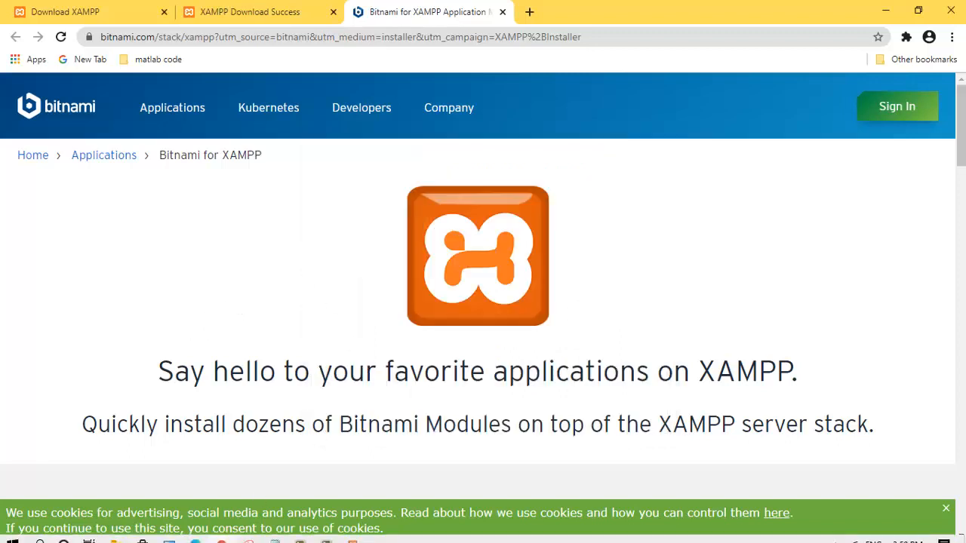
pyautogui.click(354, 533)
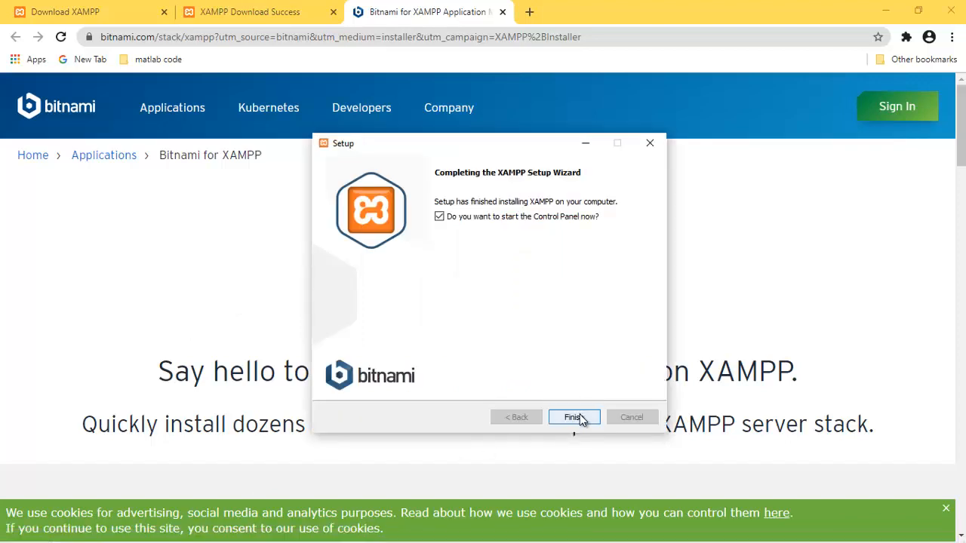
pyautogui.click(574, 417)
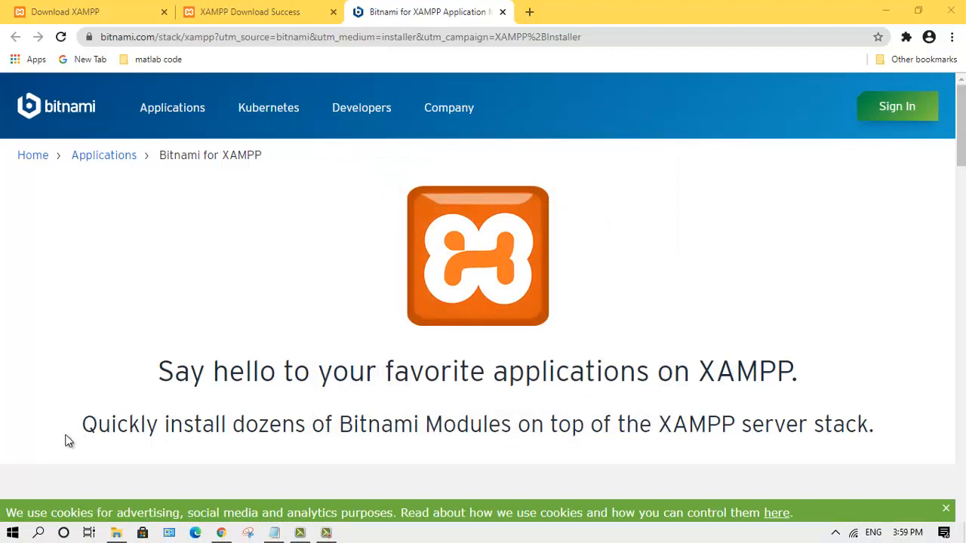
# Switch to the xampp notes in Notepad and review the install line and the heading on running a PHP file
pyautogui.click(275, 533)
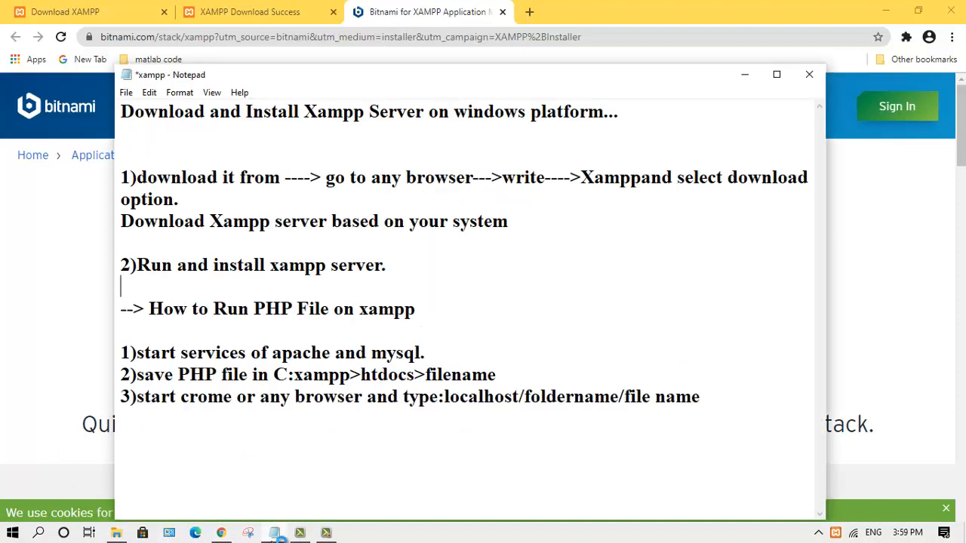
pyautogui.click(464, 272)
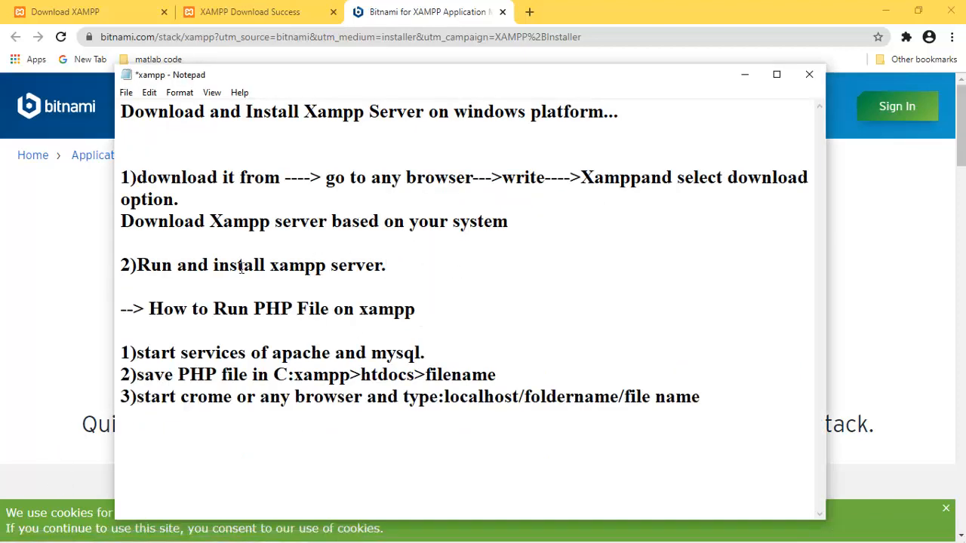
pyautogui.moveTo(137, 264); pyautogui.dragTo(400, 272)
pyautogui.click(404, 279)
pyautogui.moveTo(145, 309); pyautogui.dragTo(425, 302)
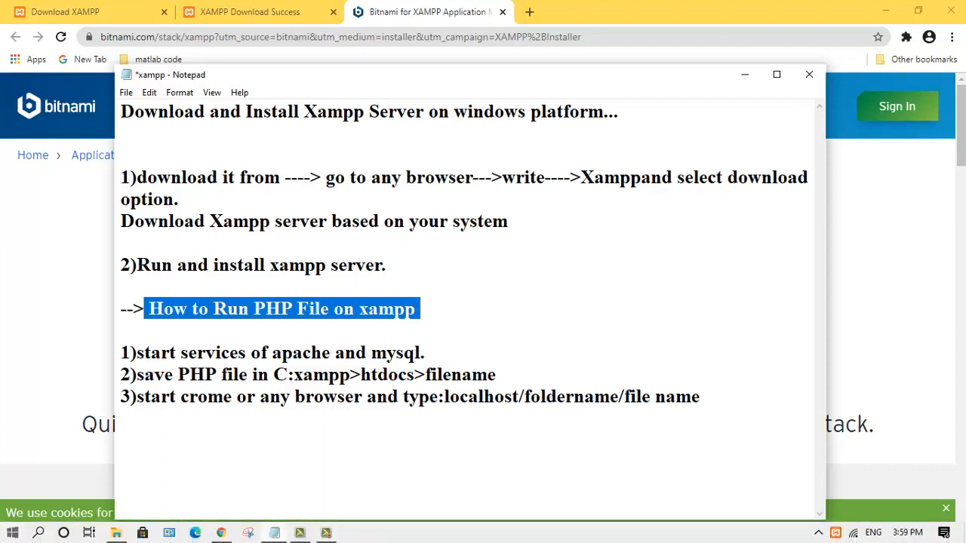
# Open the XAMPP Control Panel, bring its window to the front and start the Apache and MySQL modules
pyautogui.click(13, 534)
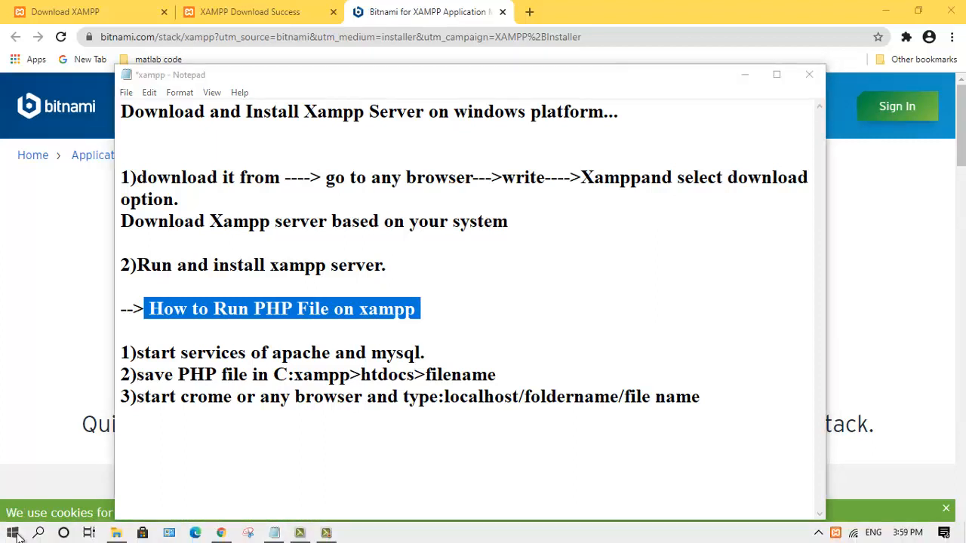
pyautogui.click(12, 534)
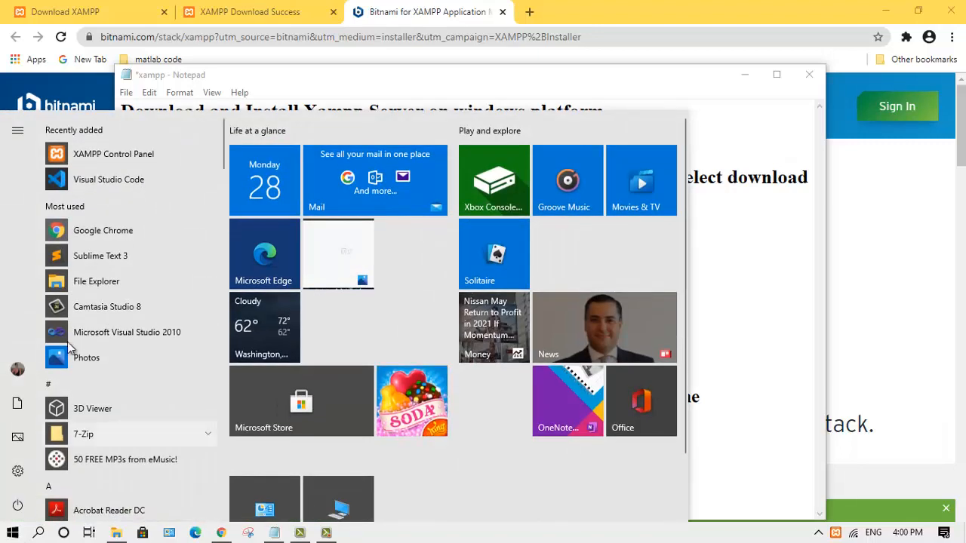
pyautogui.click(102, 156)
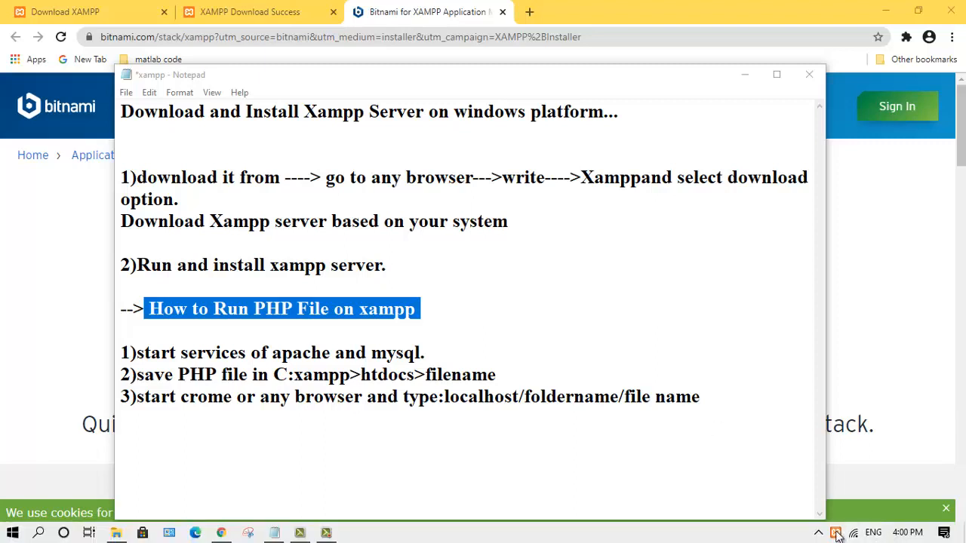
pyautogui.click(818, 532)
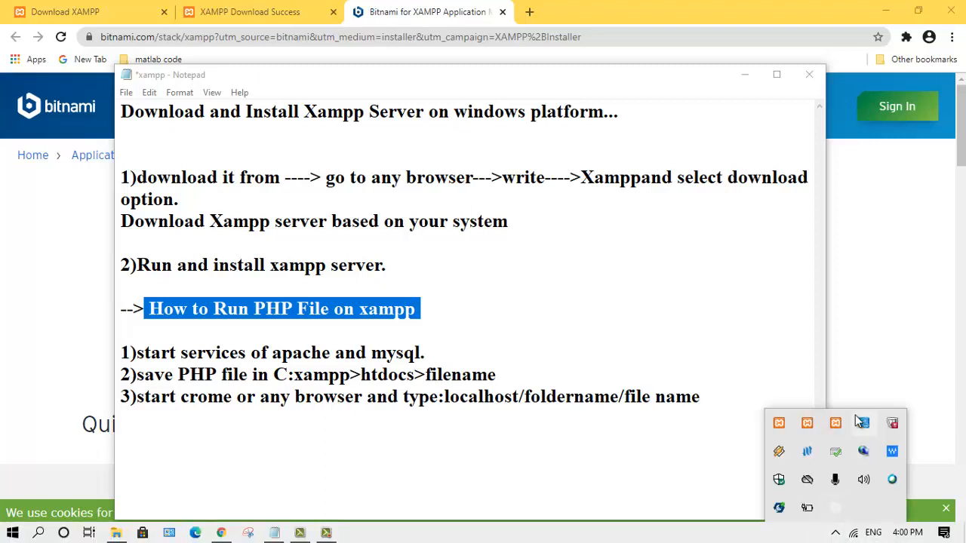
pyautogui.click(623, 478)
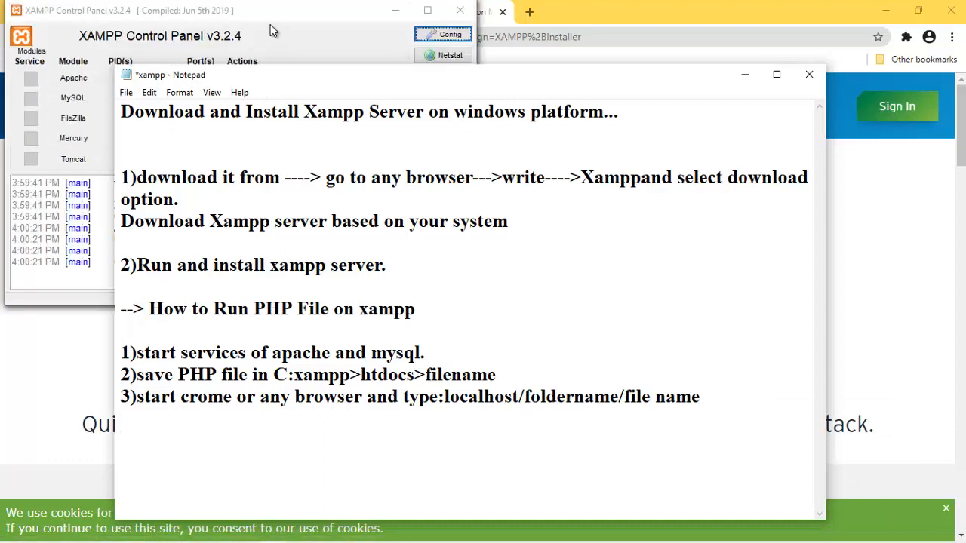
pyautogui.click(270, 24)
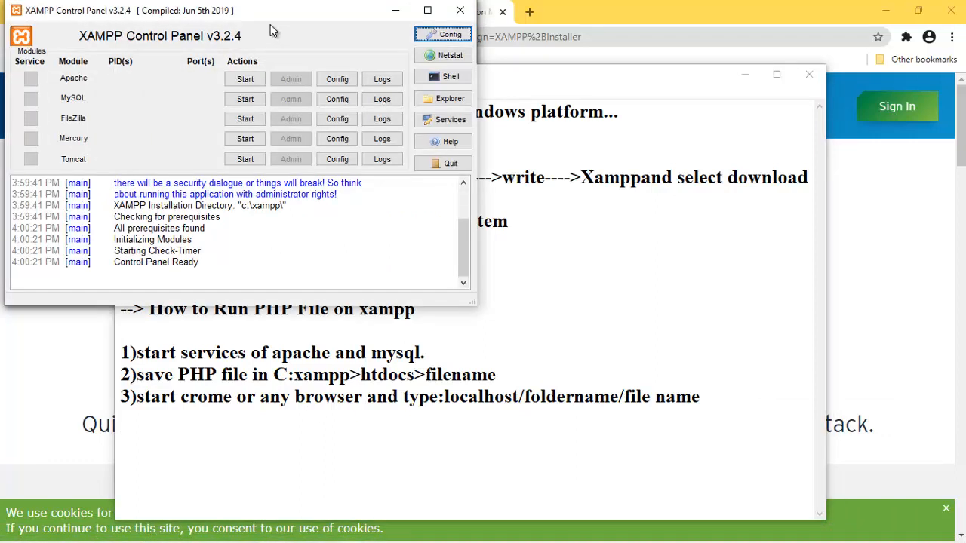
pyautogui.click(245, 80)
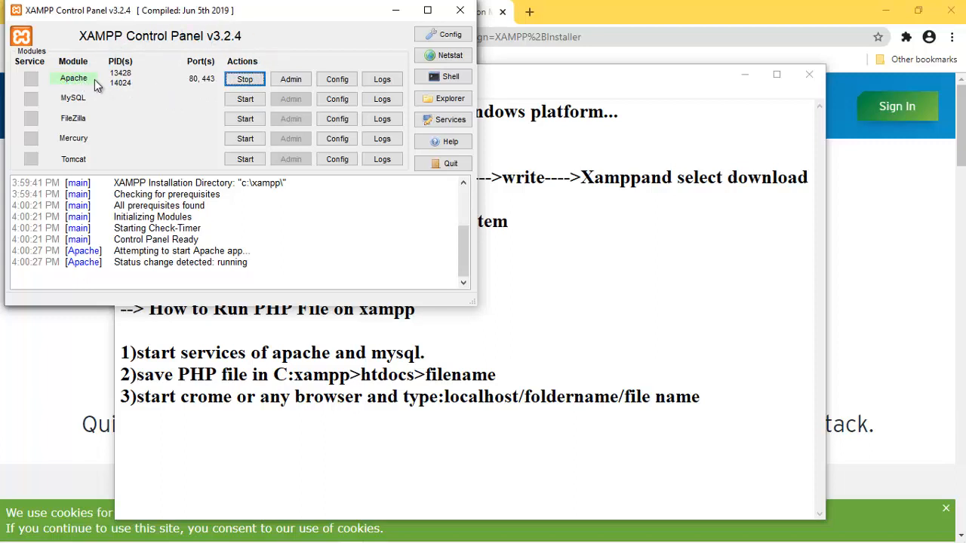
pyautogui.click(245, 101)
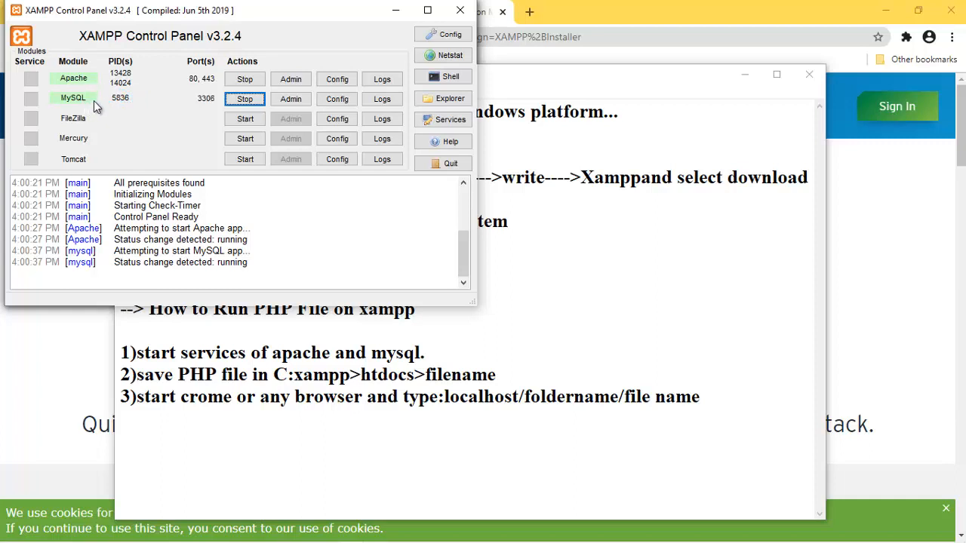
# Review the Notepad instructions on starting the Apache and MySQL services and on where to save the PHP file
pyautogui.click(298, 347)
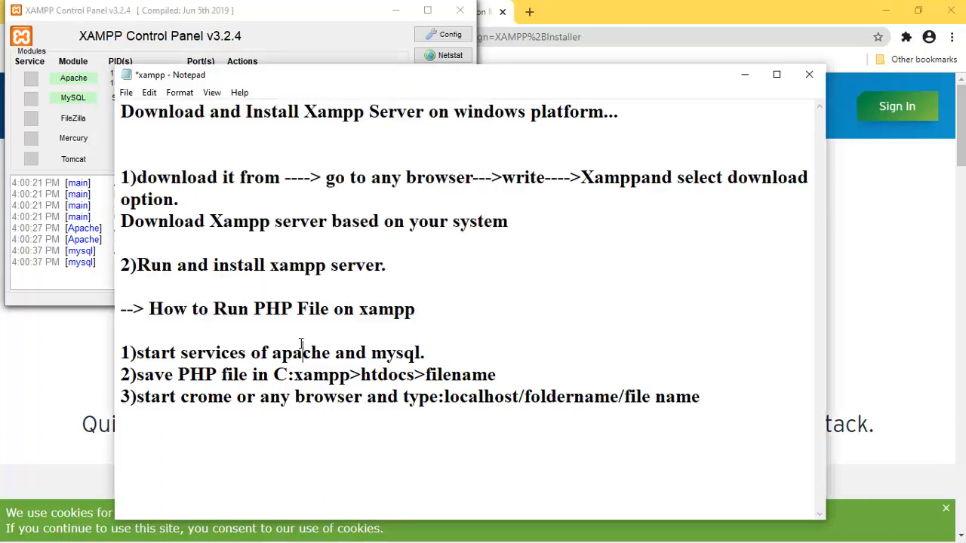
pyautogui.moveTo(135, 374); pyautogui.dragTo(268, 375)
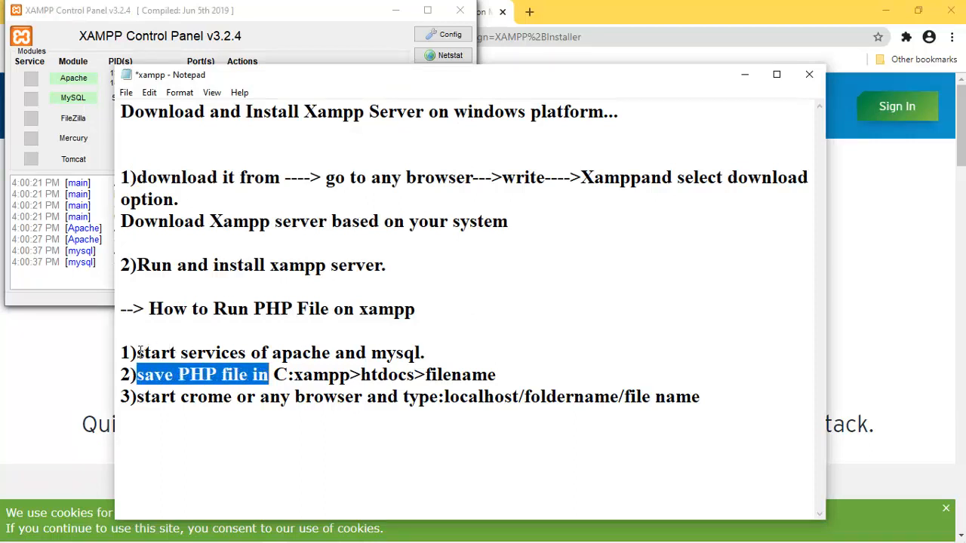
pyautogui.moveTo(137, 353); pyautogui.dragTo(448, 346)
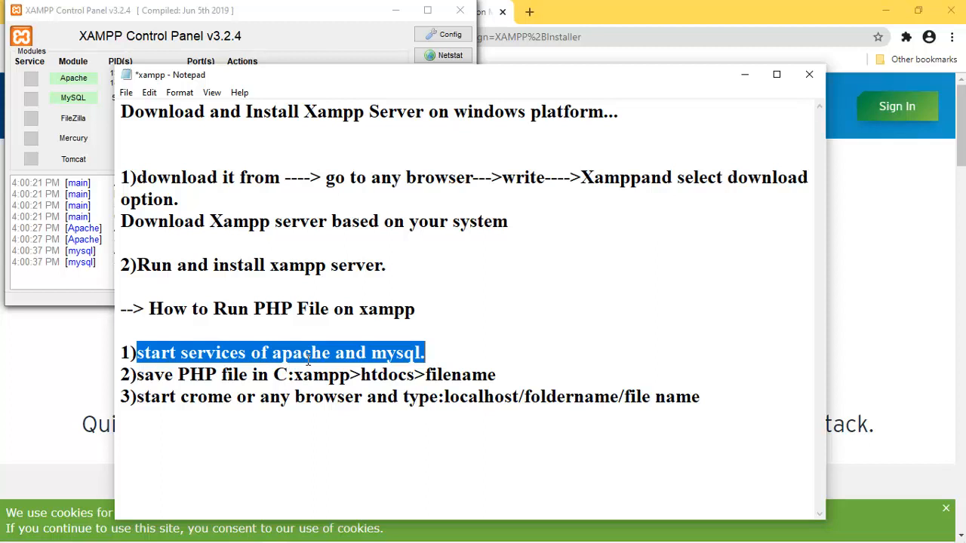
pyautogui.click(145, 395)
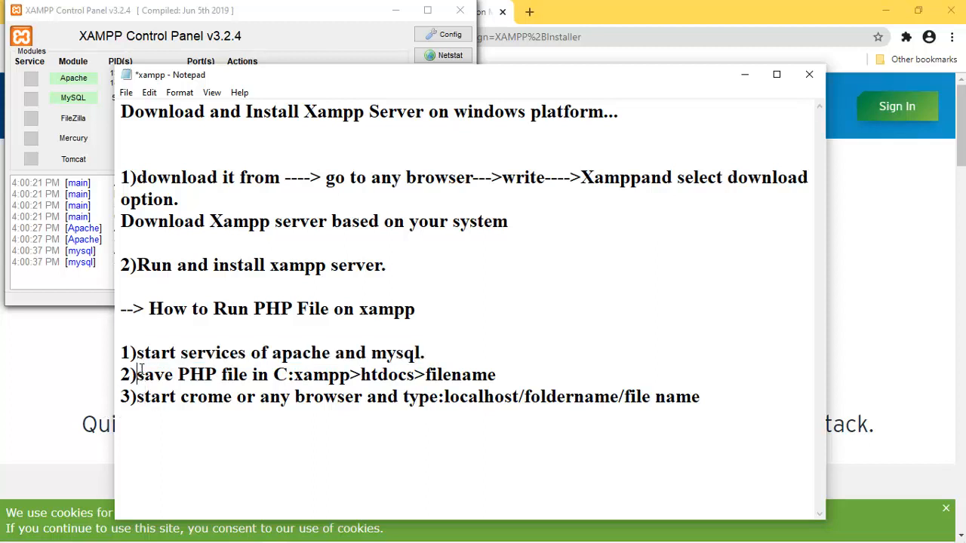
pyautogui.moveTo(136, 374); pyautogui.dragTo(273, 375)
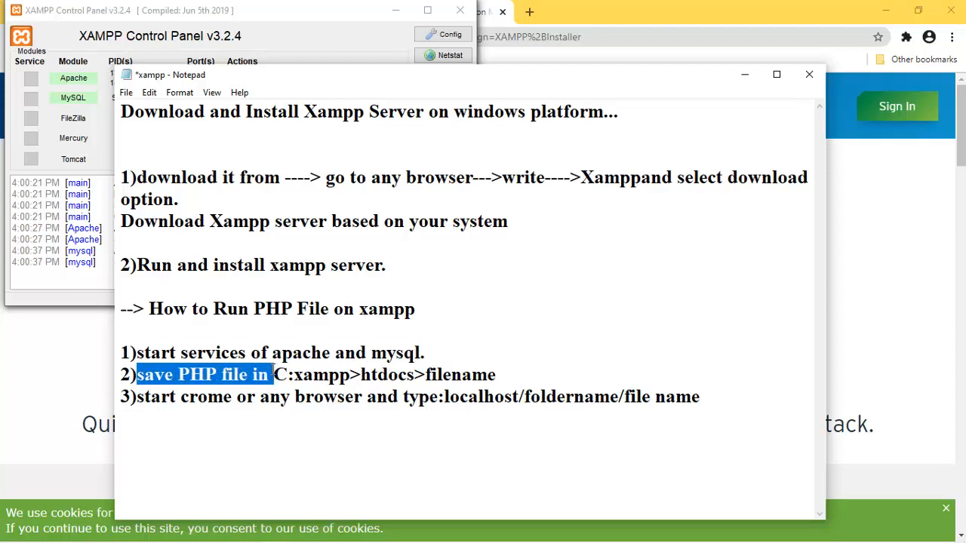
pyautogui.moveTo(273, 375); pyautogui.dragTo(295, 375)
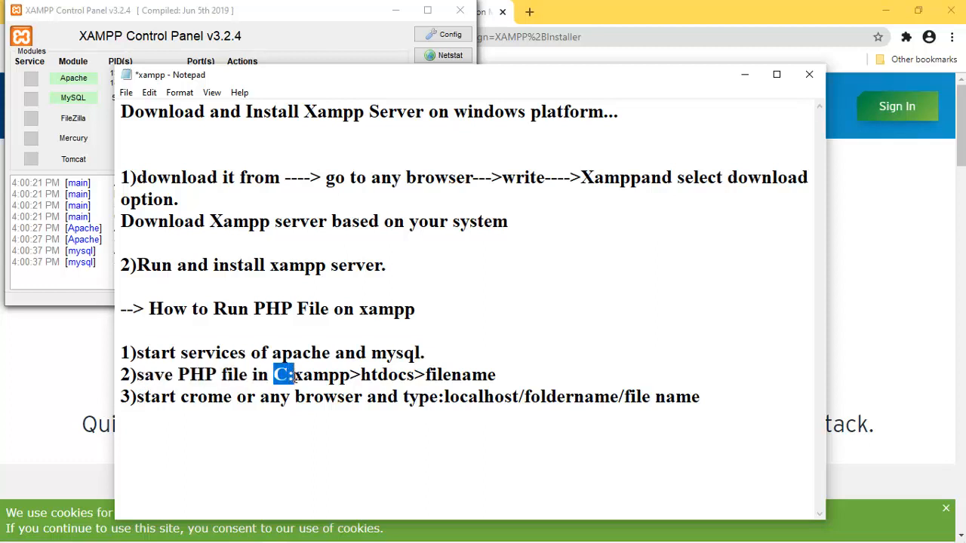
pyautogui.click(282, 375)
pyautogui.moveTo(278, 375); pyautogui.dragTo(352, 375)
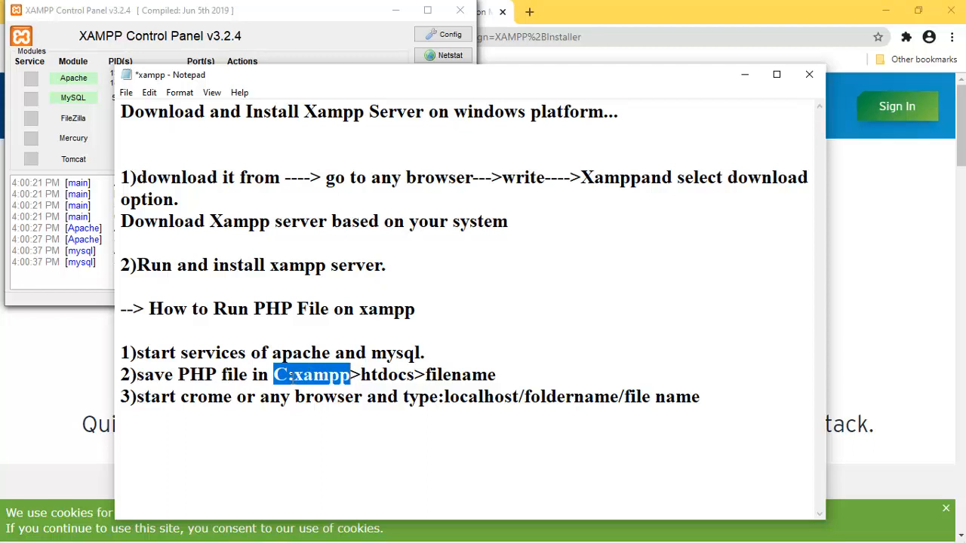
pyautogui.moveTo(293, 375); pyautogui.dragTo(351, 375)
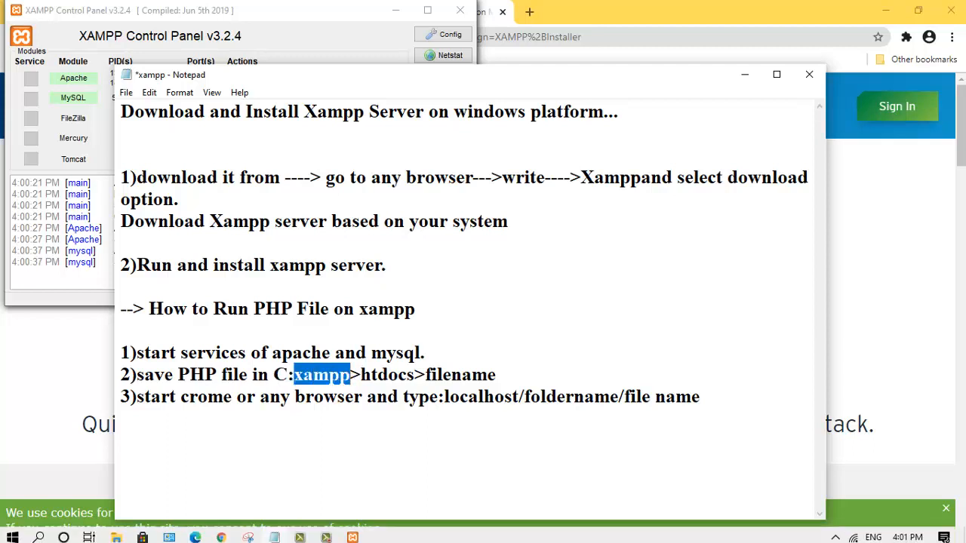
# Open the xampp folder on Local Disk (C:) in File Explorer and place the Notepad notes beside its folder list
pyautogui.moveTo(116, 533)
pyautogui.click(103, 483)
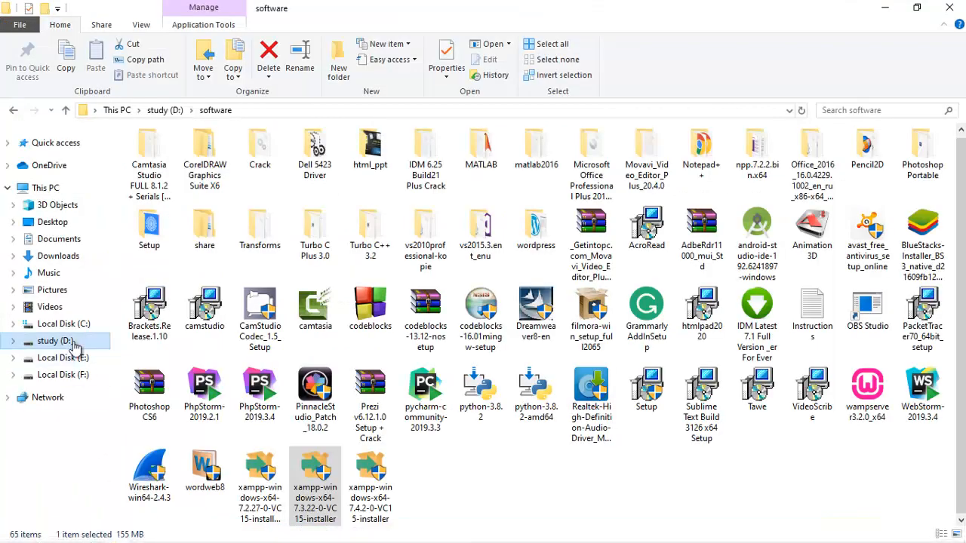
pyautogui.click(69, 325)
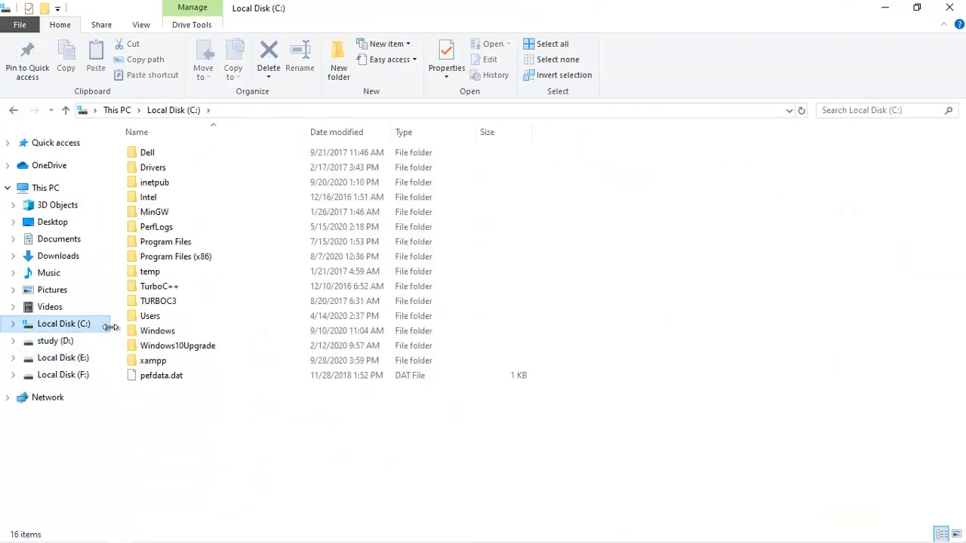
pyautogui.doubleClick(147, 362)
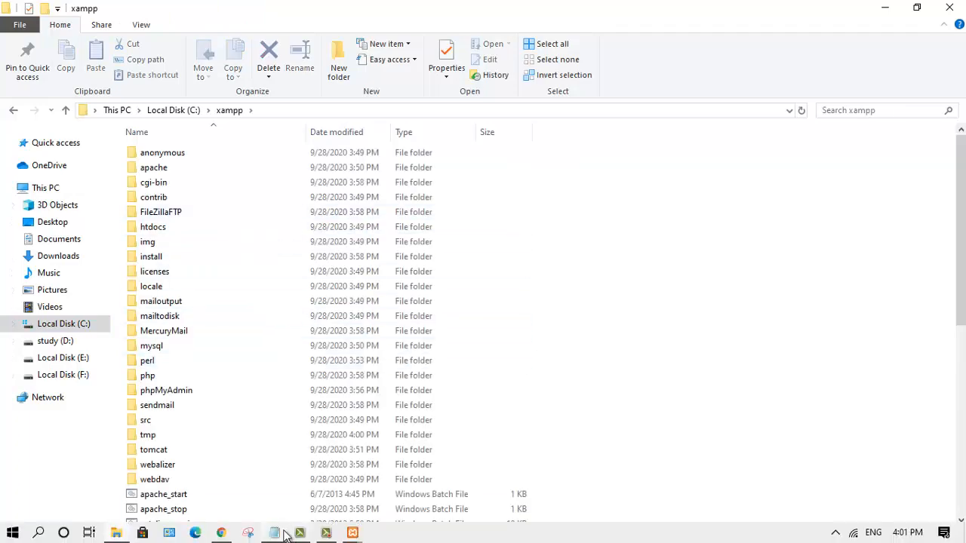
pyautogui.click(284, 531)
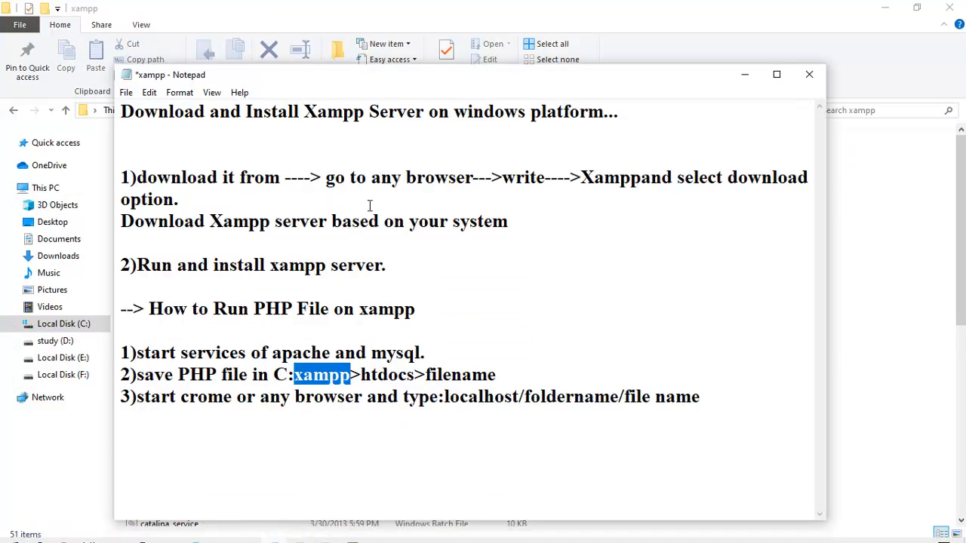
pyautogui.moveTo(390, 86); pyautogui.dragTo(536, 85)
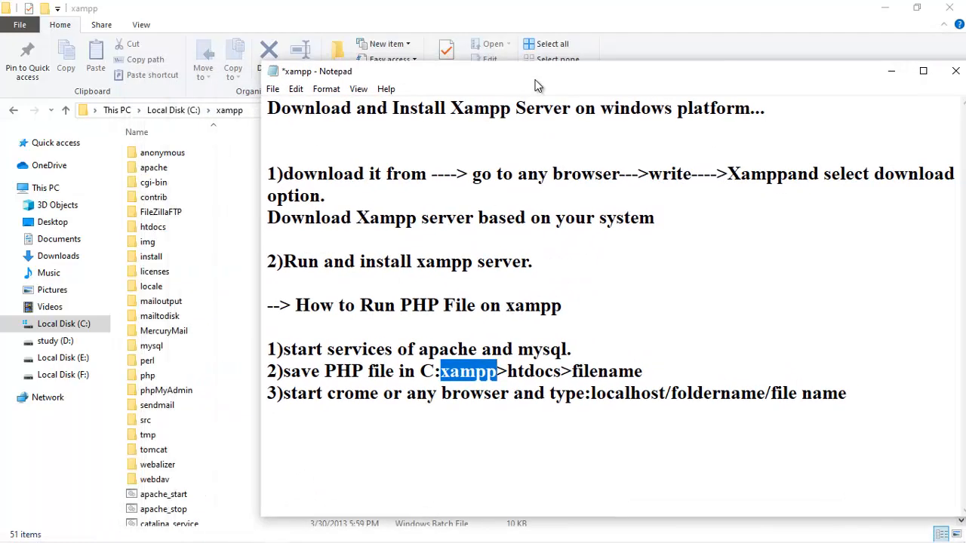
# Create a folder named PHP inside C:\xampp\htdocs and open it
pyautogui.doubleClick(152, 224)
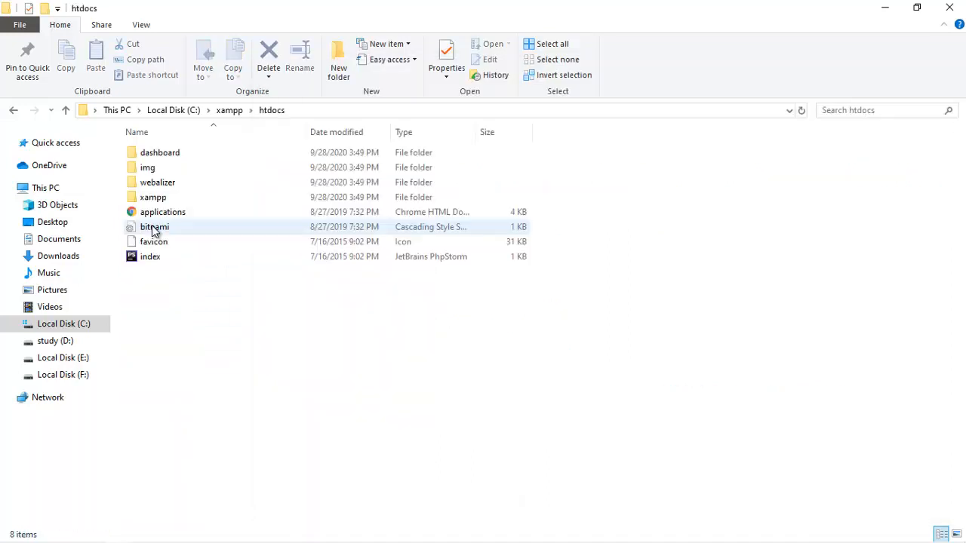
pyautogui.click(181, 114)
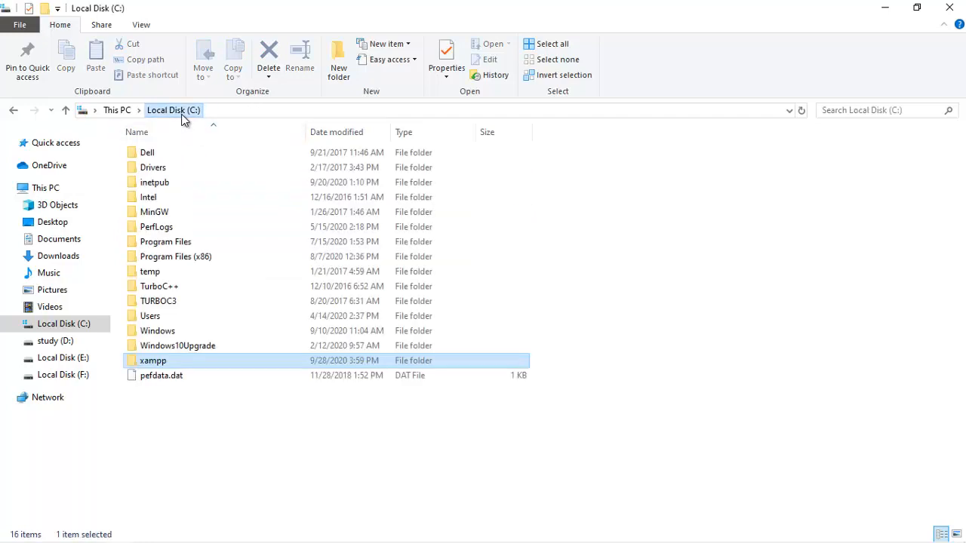
pyautogui.doubleClick(164, 361)
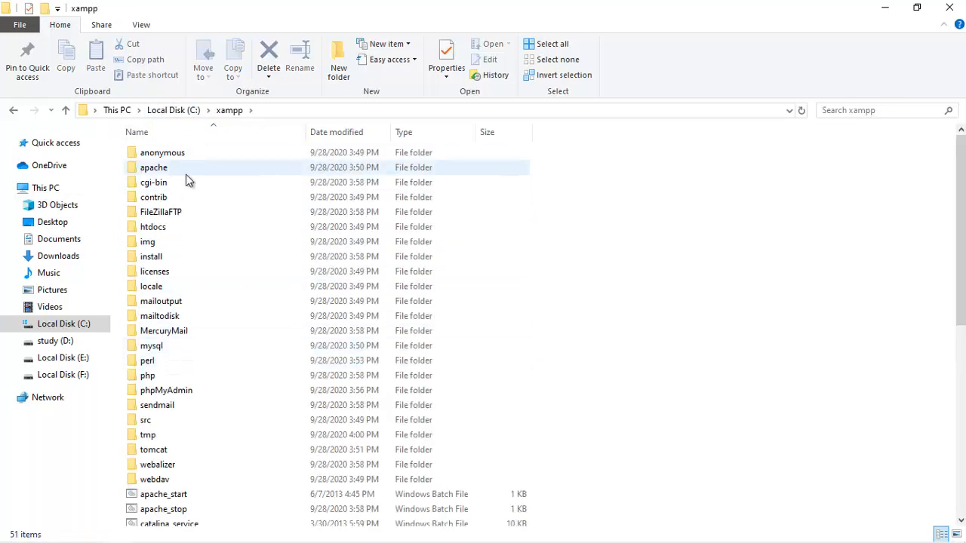
pyautogui.doubleClick(167, 228)
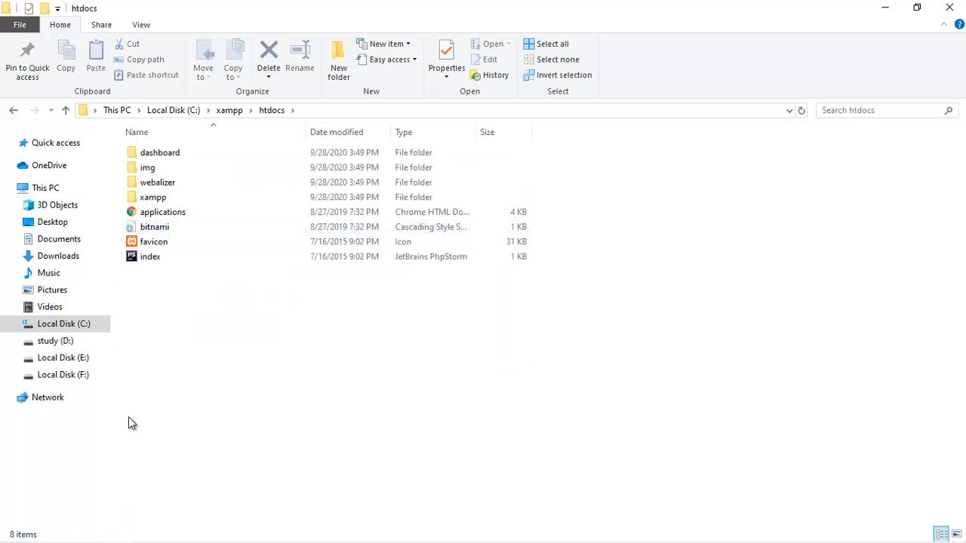
pyautogui.click(340, 71)
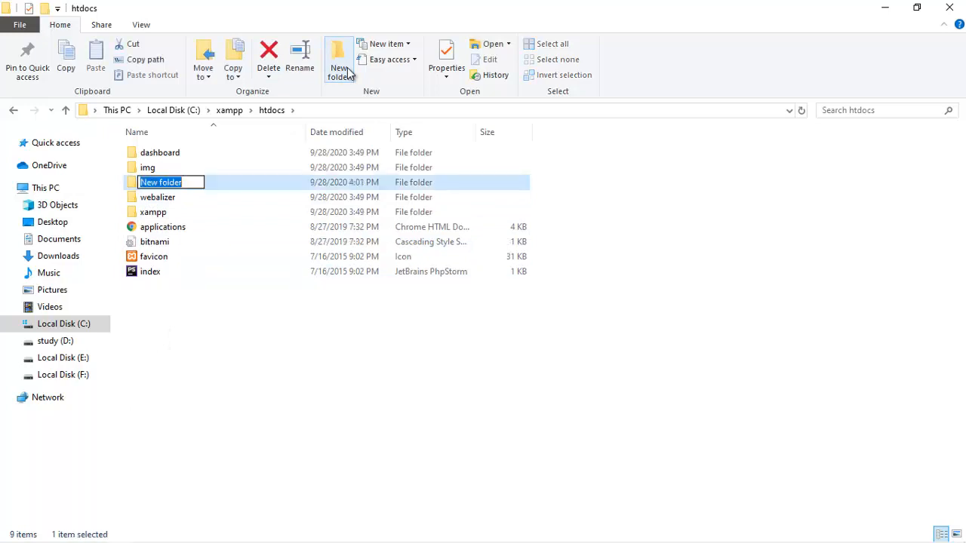
pyautogui.write('PHP')
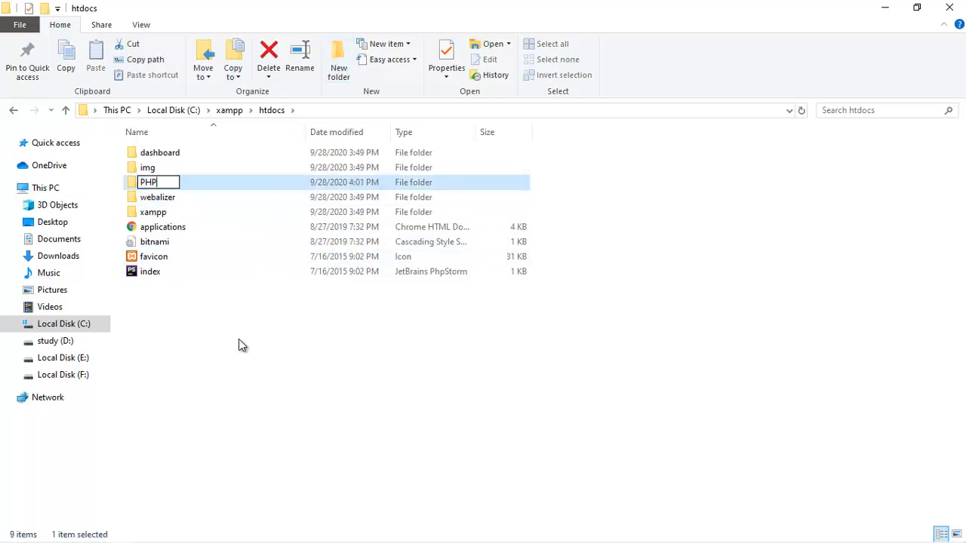
pyautogui.click(202, 188)
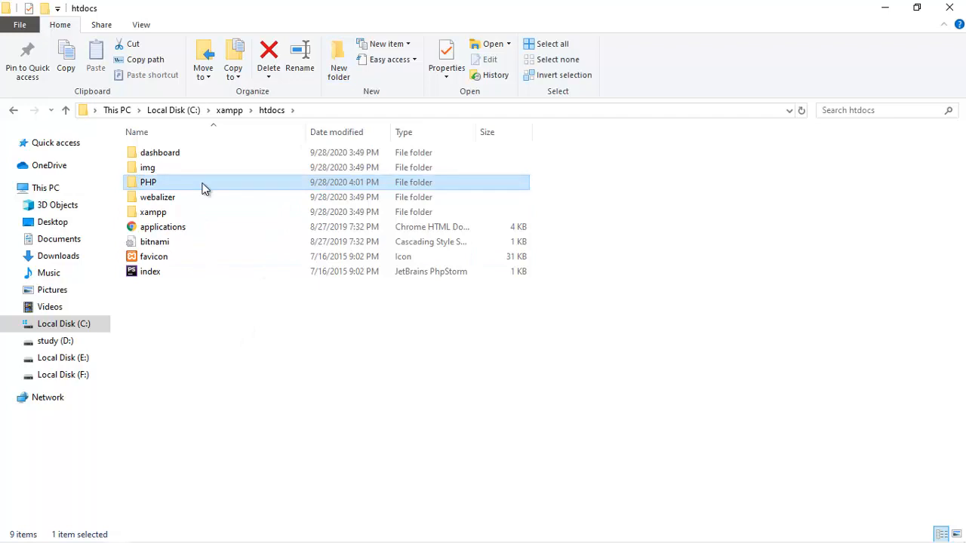
pyautogui.doubleClick(202, 189)
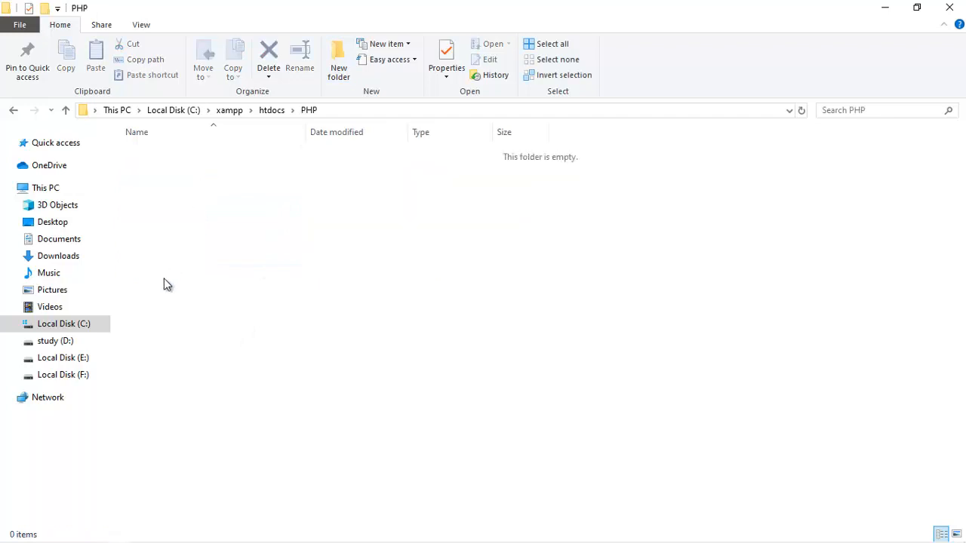
# Copy all the PHP files (ex1, ex2, ex3 and example) from the F:\IIET-IIDS\IIDS\PHP folder
pyautogui.click(81, 377)
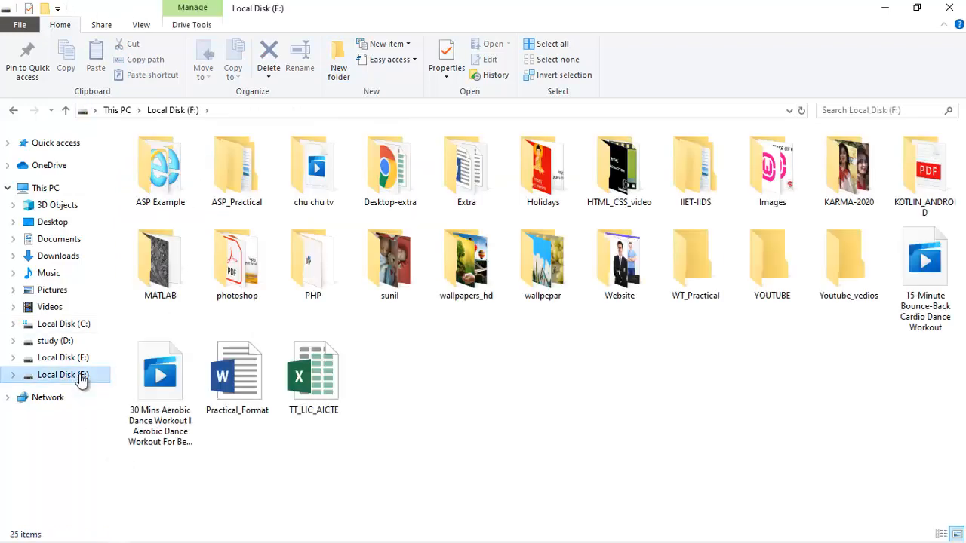
pyautogui.click(691, 400)
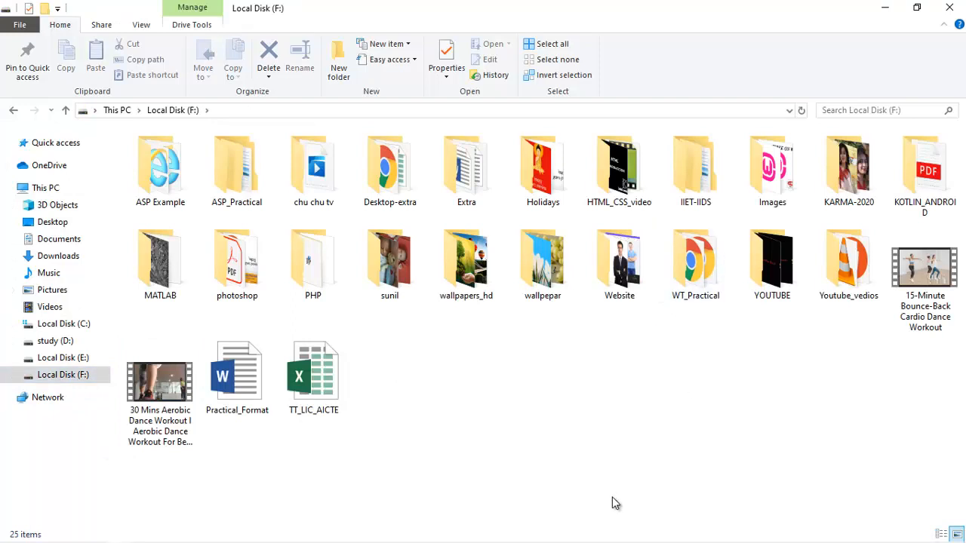
pyautogui.doubleClick(695, 169)
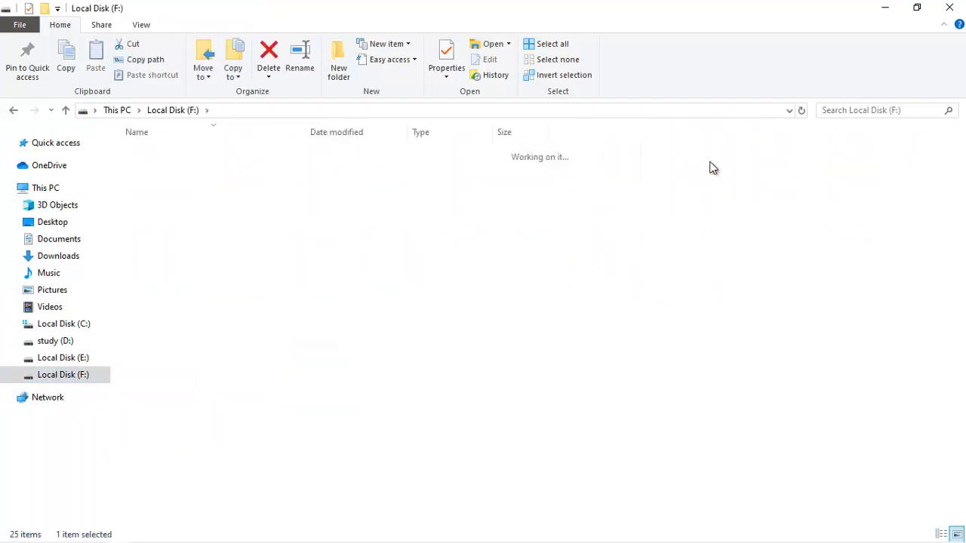
pyautogui.doubleClick(156, 159)
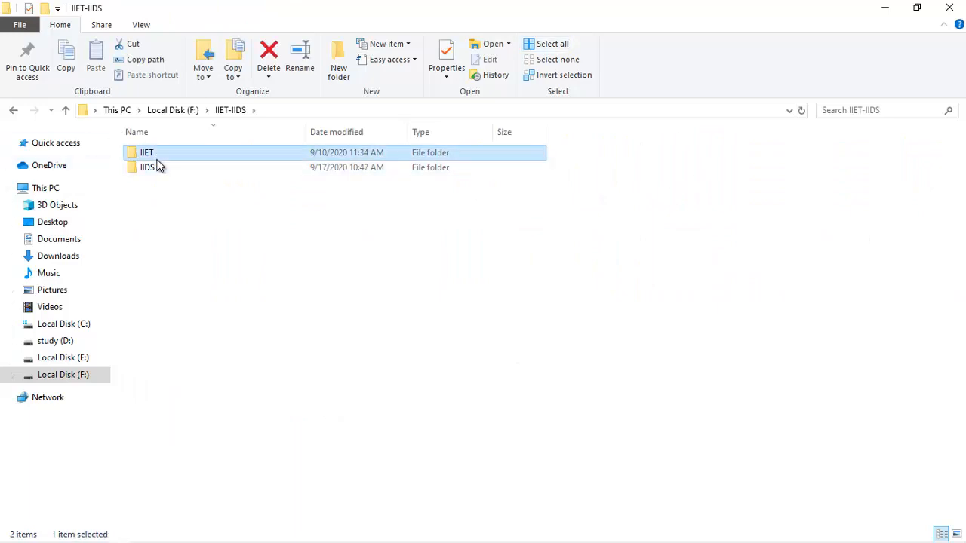
pyautogui.click(230, 110)
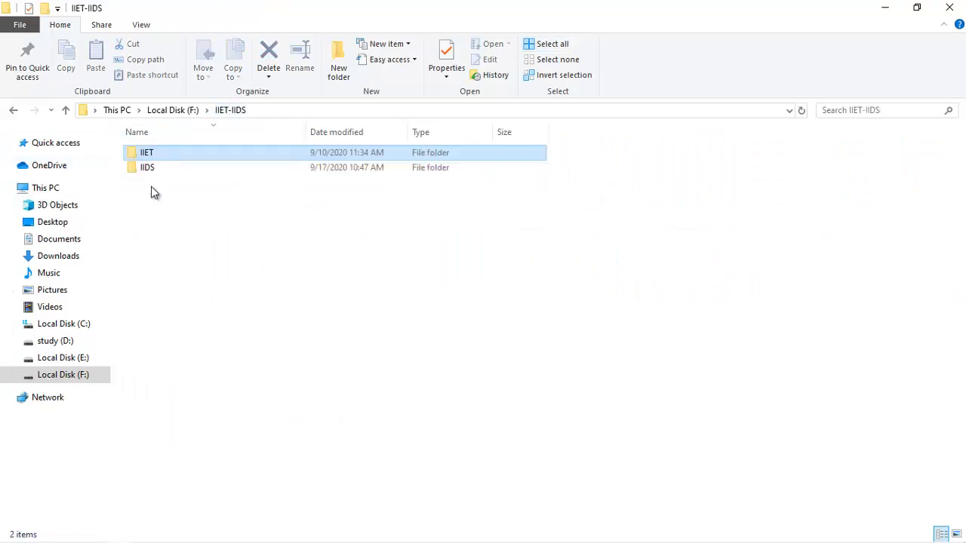
pyautogui.doubleClick(151, 168)
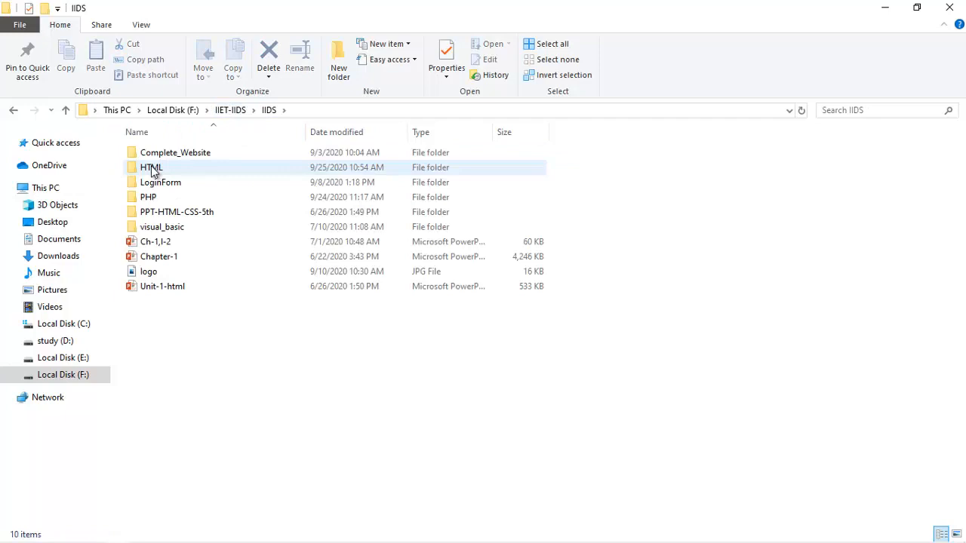
pyautogui.doubleClick(147, 198)
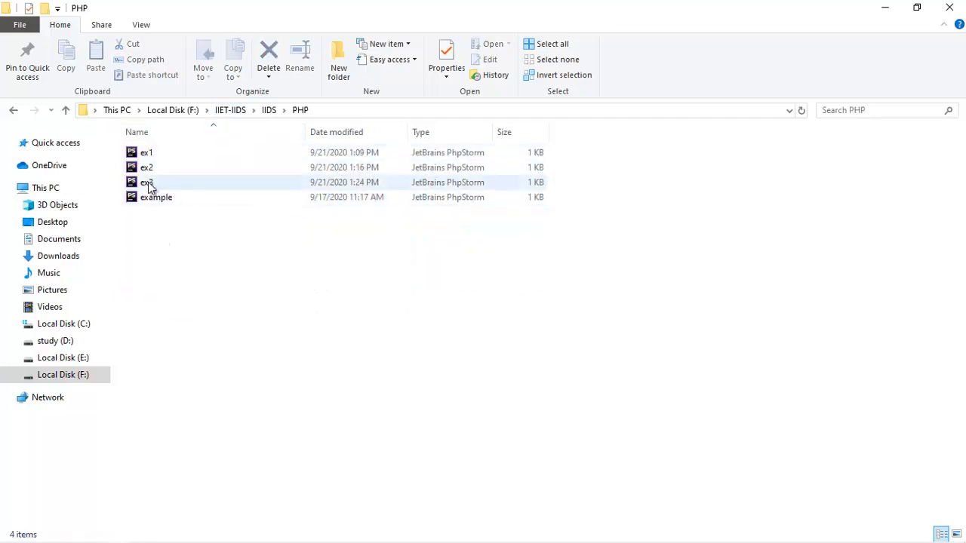
pyautogui.doubleClick(156, 152)
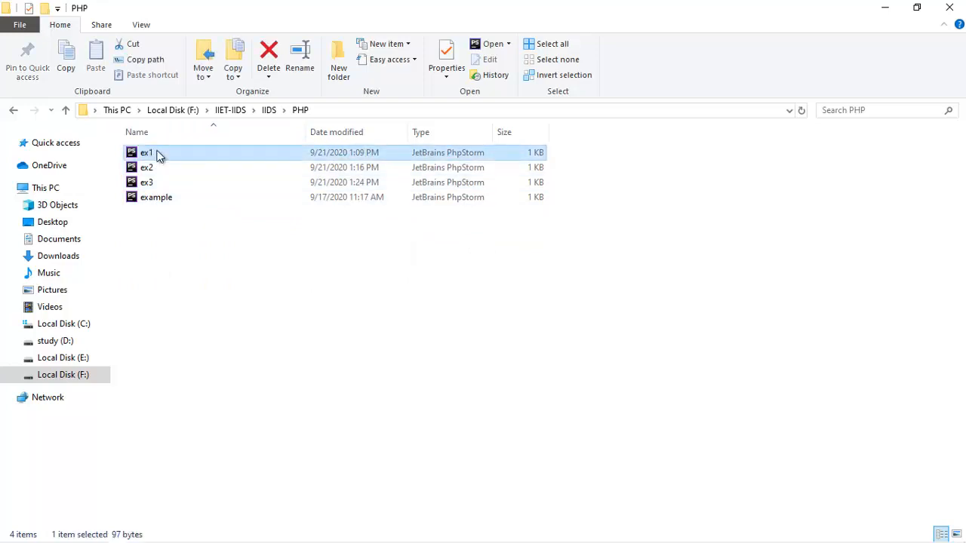
pyautogui.hotkey('ctrl', 'a')
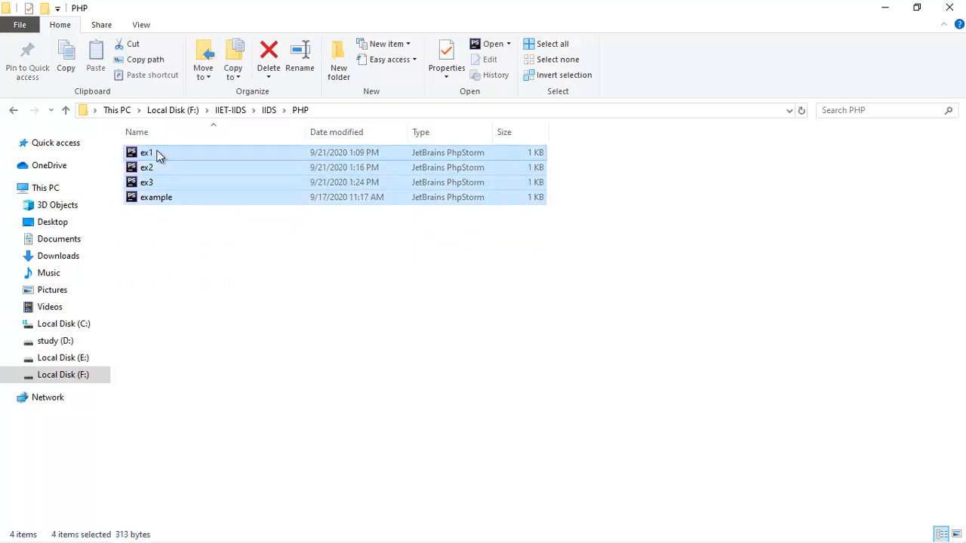
pyautogui.hotkey('ctrl', 'c')
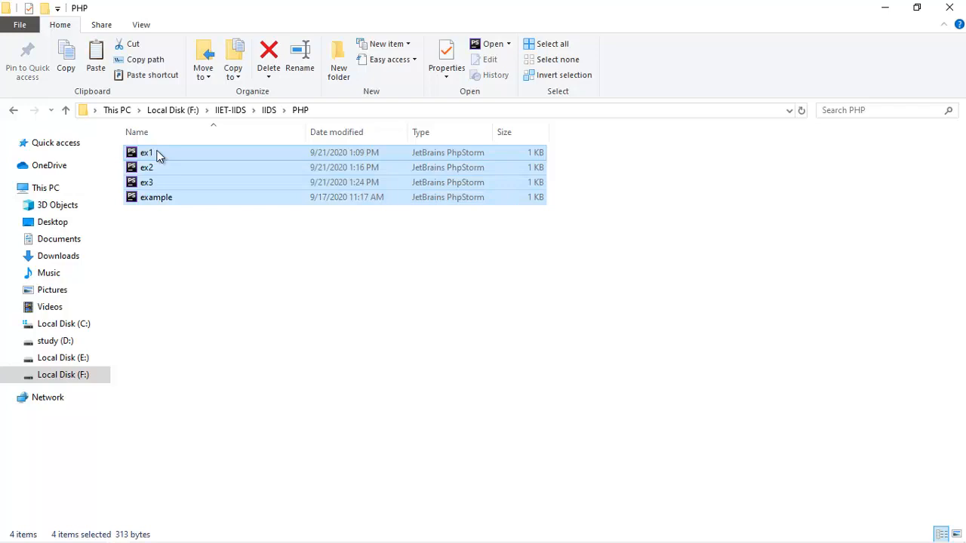
# Paste the copied PHP files into the PHP folder under C:\xampp\htdocs
pyautogui.click(62, 309)
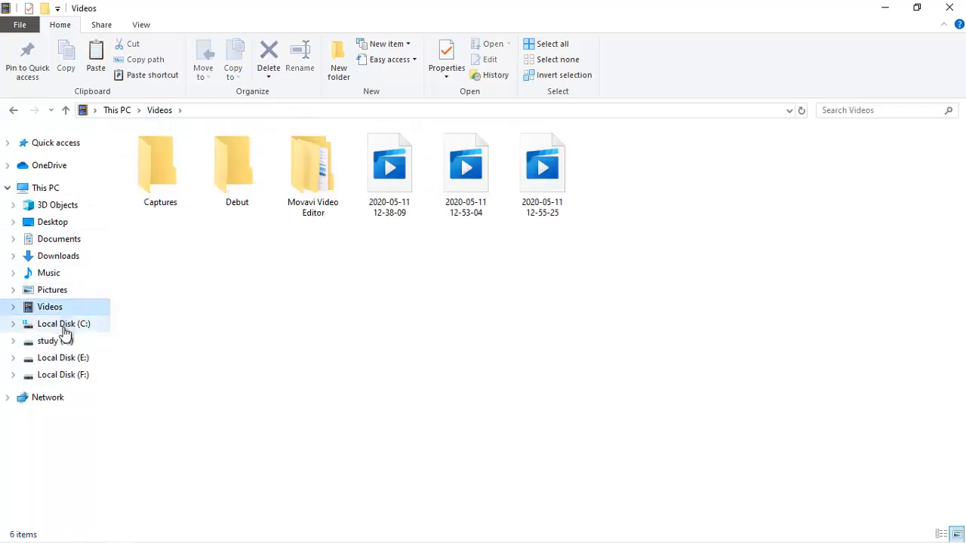
pyautogui.click(63, 326)
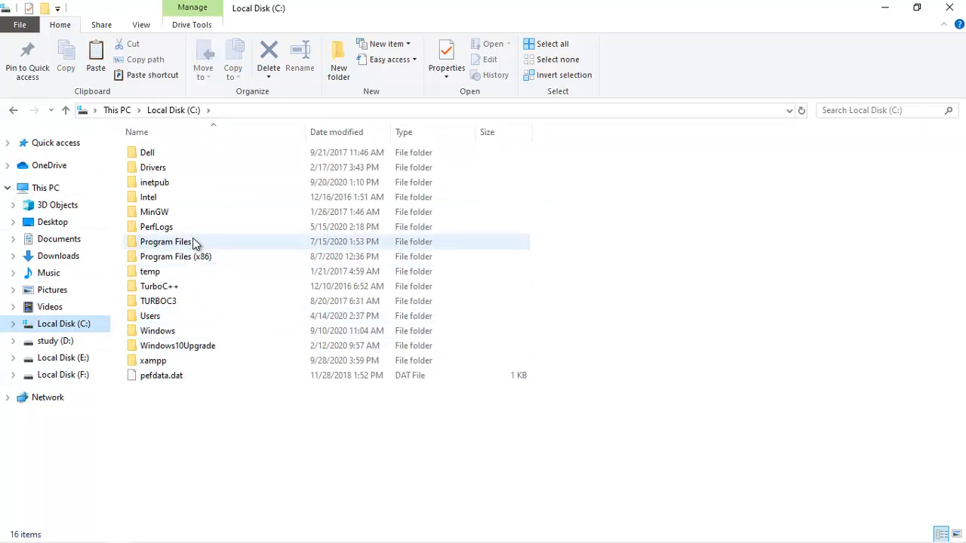
pyautogui.doubleClick(160, 363)
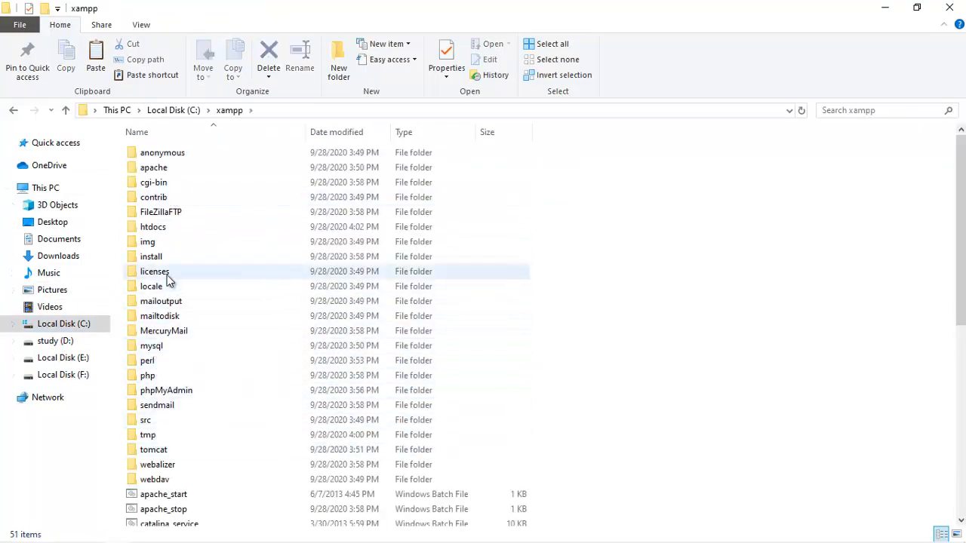
pyautogui.doubleClick(162, 228)
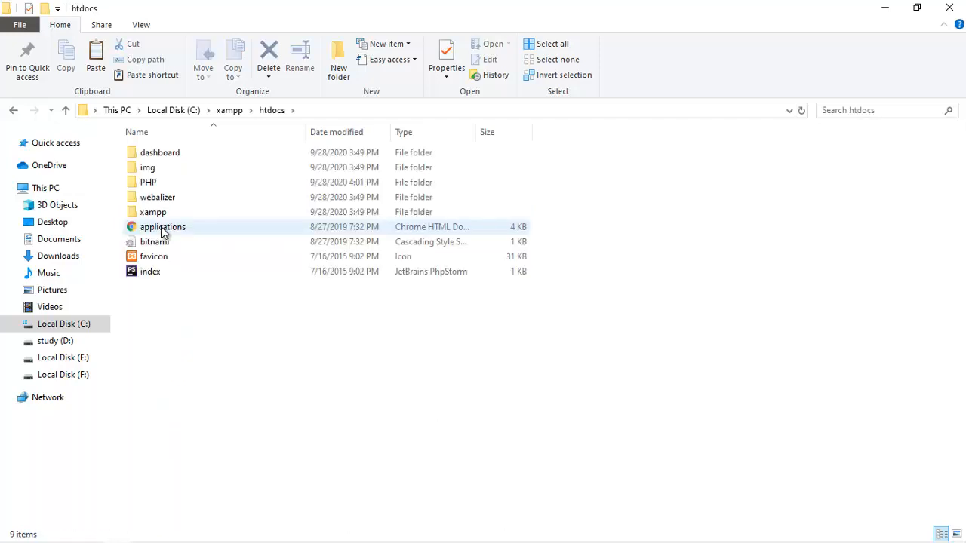
pyautogui.doubleClick(157, 183)
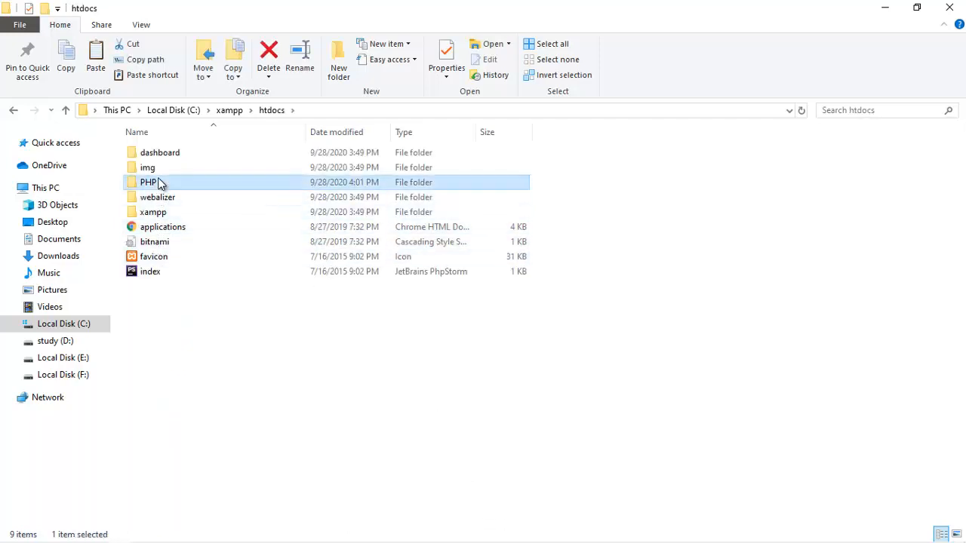
pyautogui.hotkey('ctrl', 'v')
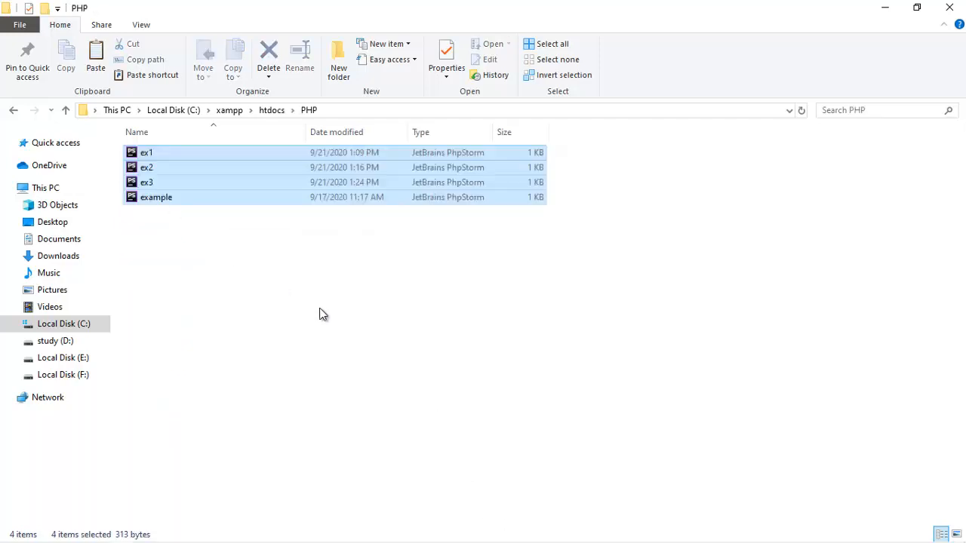
pyautogui.click(308, 369)
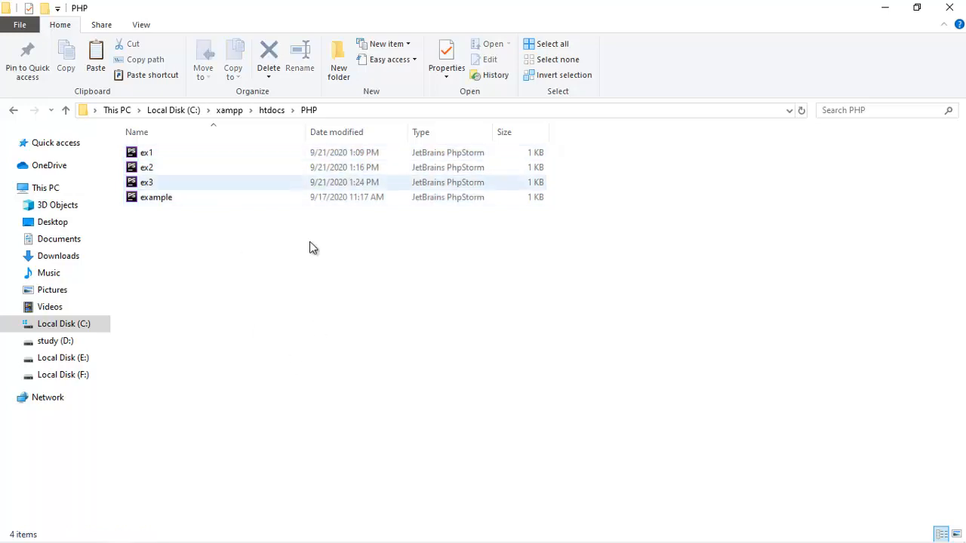
# Switch to the xampp notes in Notepad and review instruction 3 on starting a browser and the localhost address format
pyautogui.moveTo(377, 541)
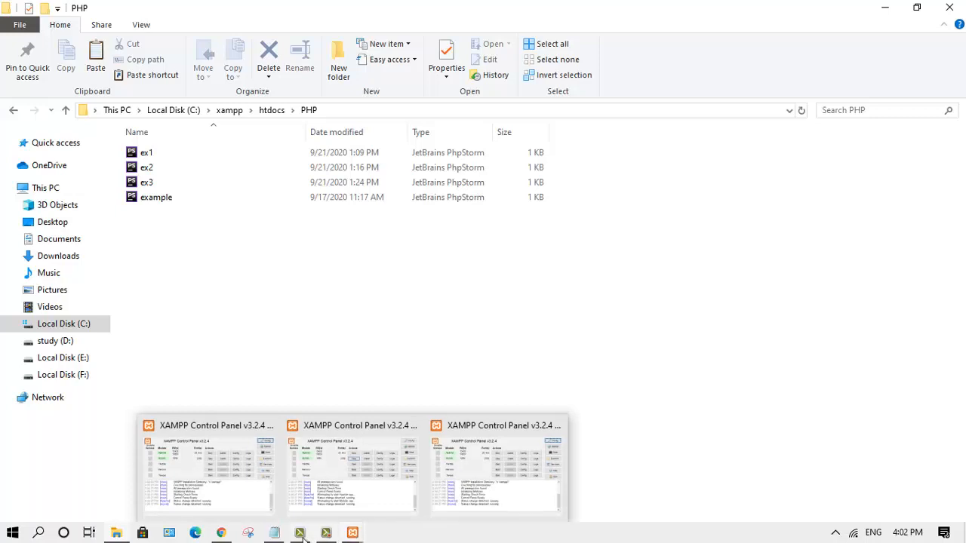
pyautogui.click(274, 533)
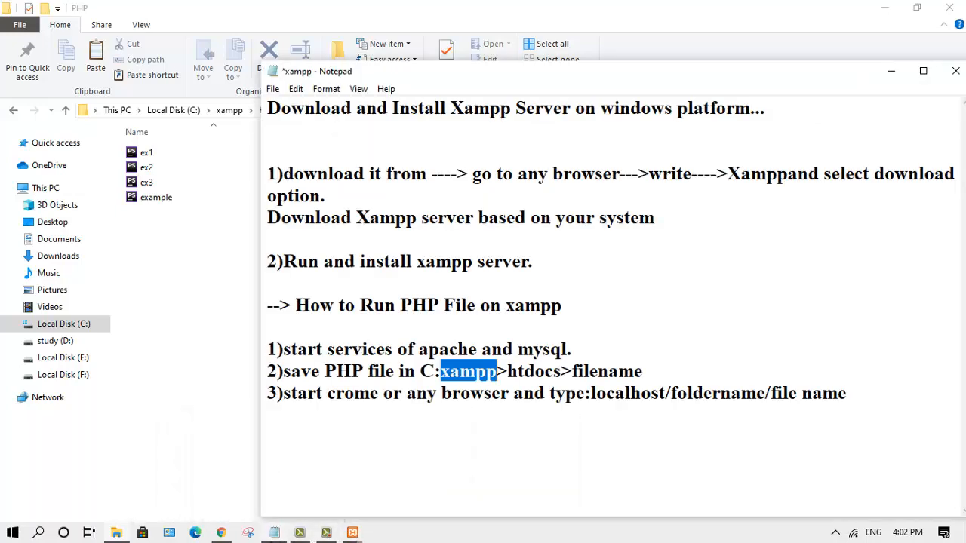
pyautogui.click(417, 435)
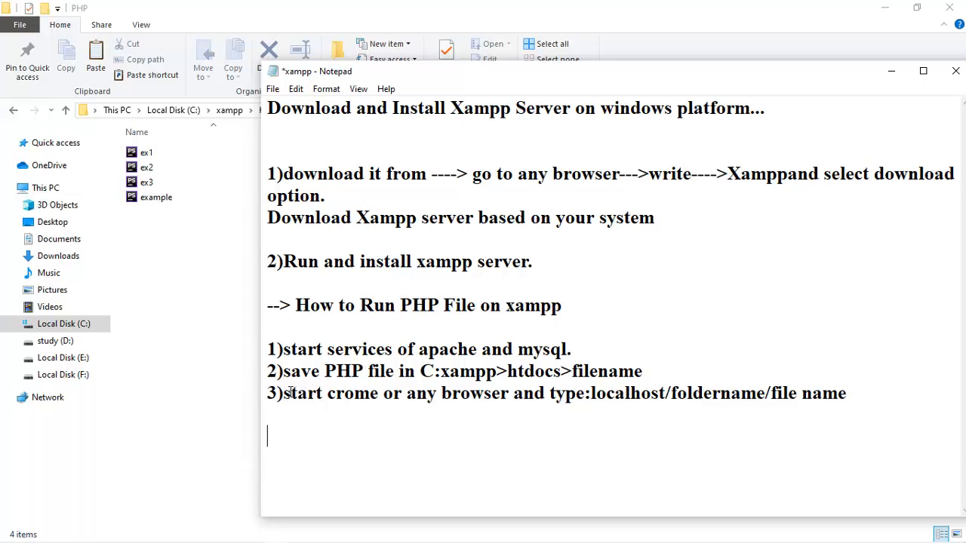
pyautogui.moveTo(287, 393); pyautogui.dragTo(495, 402)
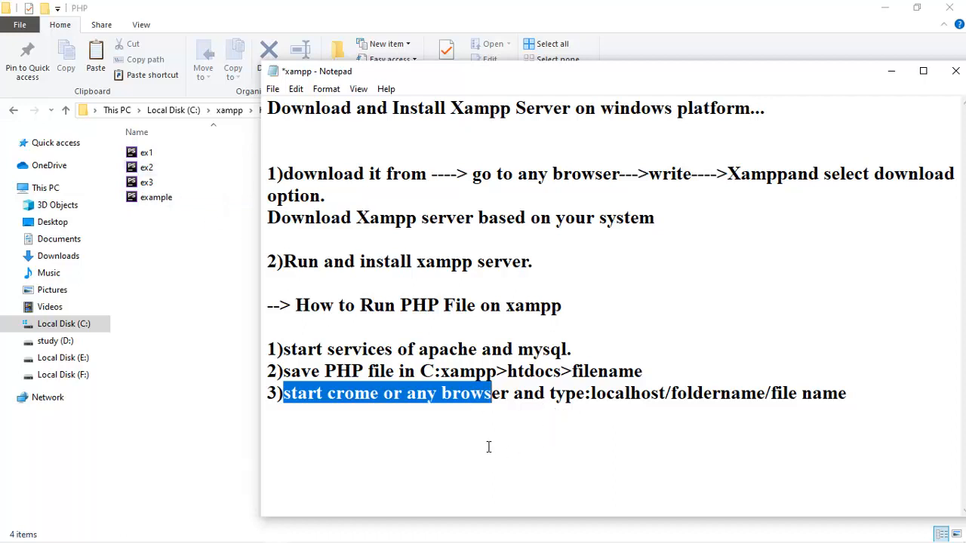
pyautogui.moveTo(550, 393); pyautogui.dragTo(585, 402)
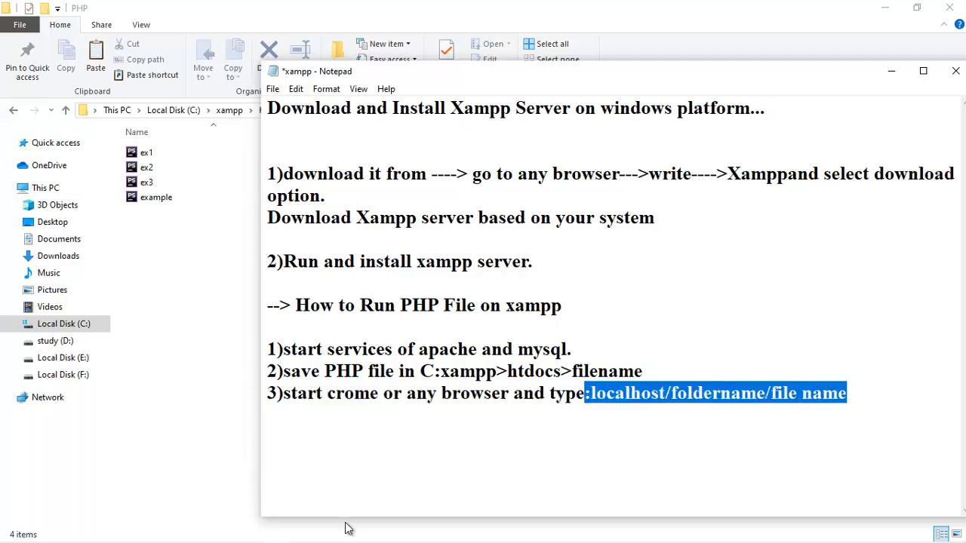
# Switch to Chrome and begin the address localhost/ in a new browser tab
pyautogui.moveTo(347, 542)
pyautogui.click(223, 534)
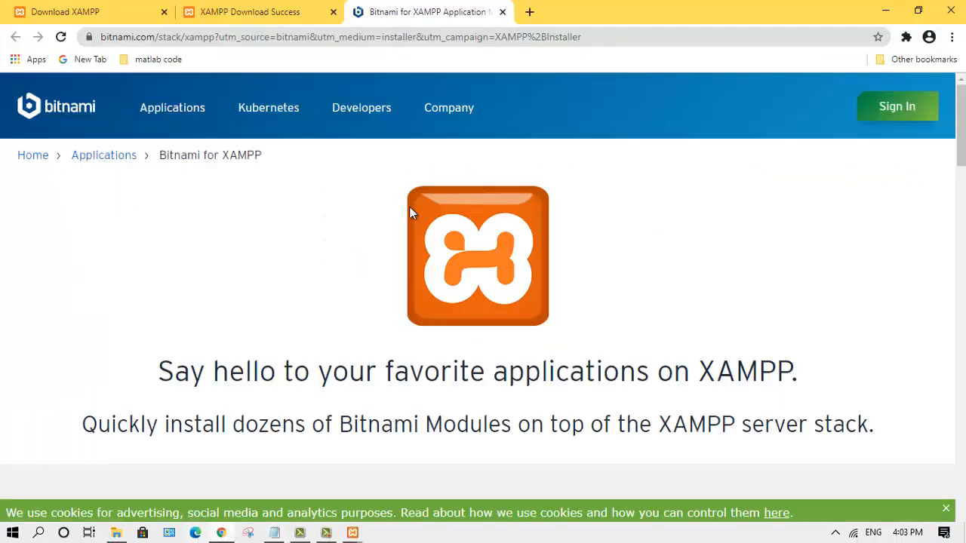
pyautogui.click(527, 10)
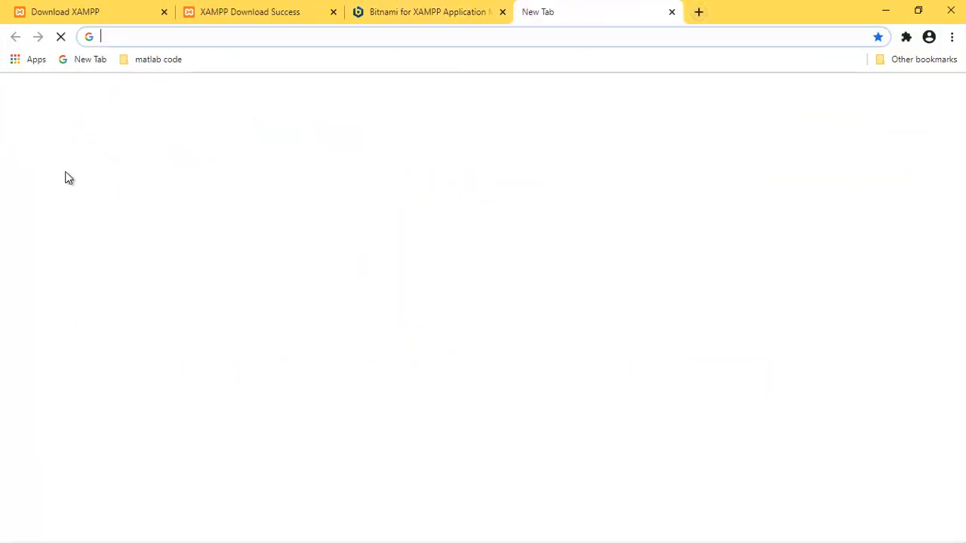
pyautogui.write('local')
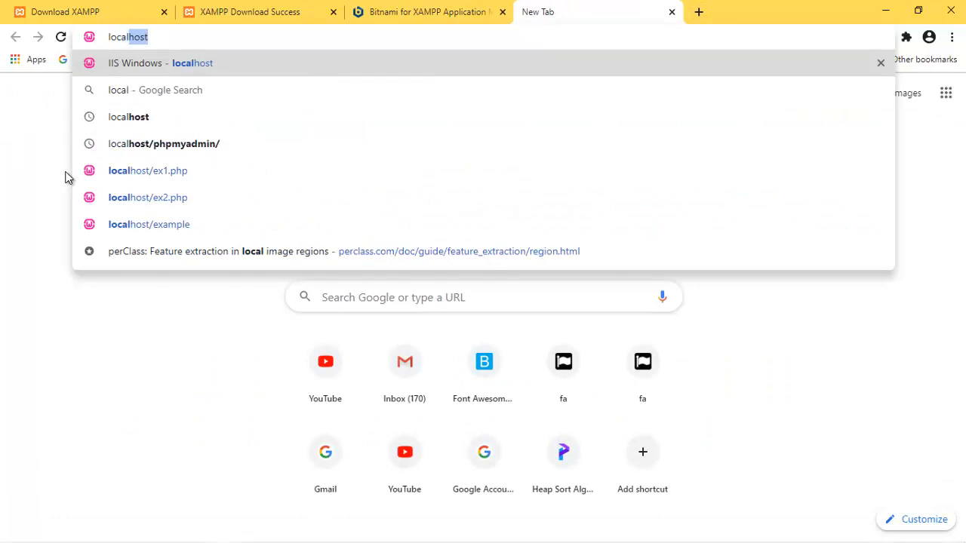
pyautogui.press('Down')
pyautogui.press('Down')
pyautogui.press('Down')
pyautogui.press('Up')
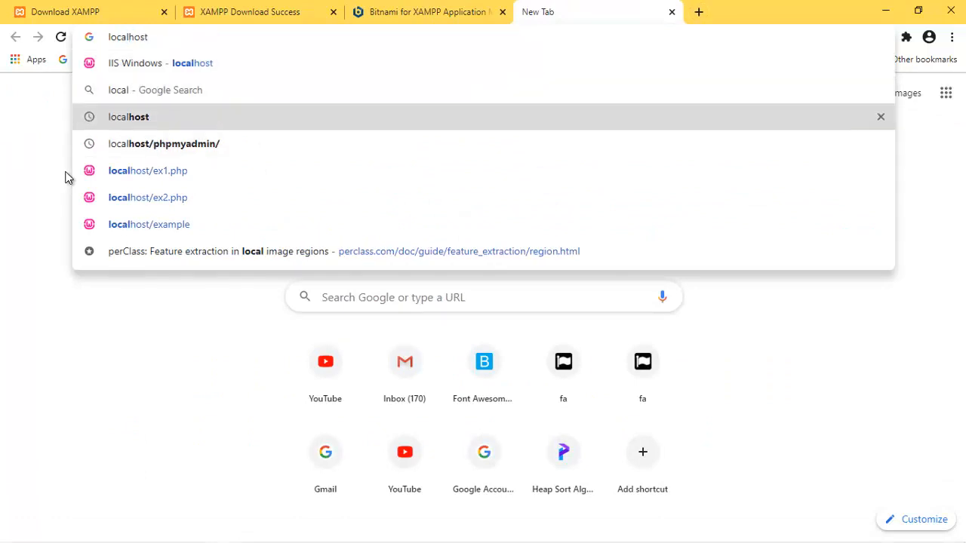
pyautogui.write('/')
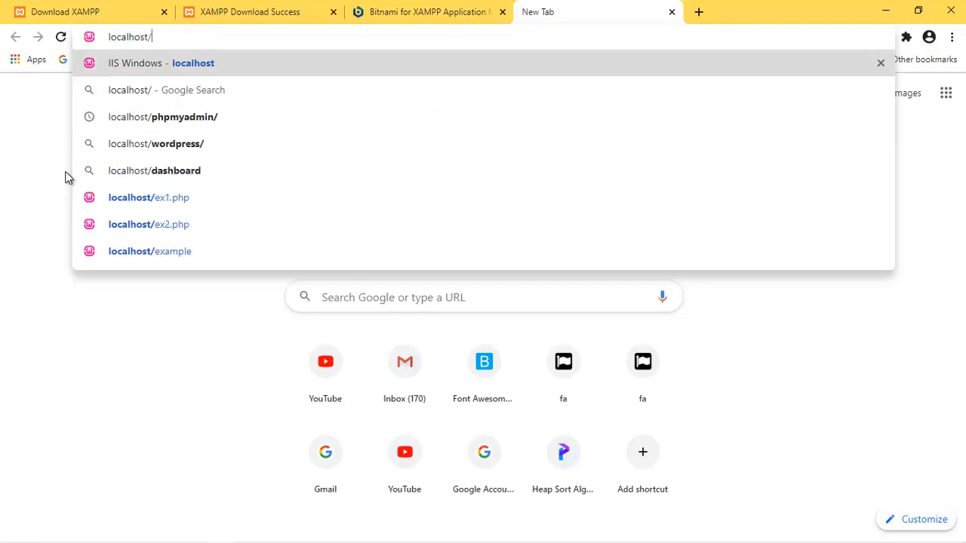
# Switch to File Explorer and check the name of the PHP folder inside C:\xampp\htdocs
pyautogui.moveTo(236, 530)
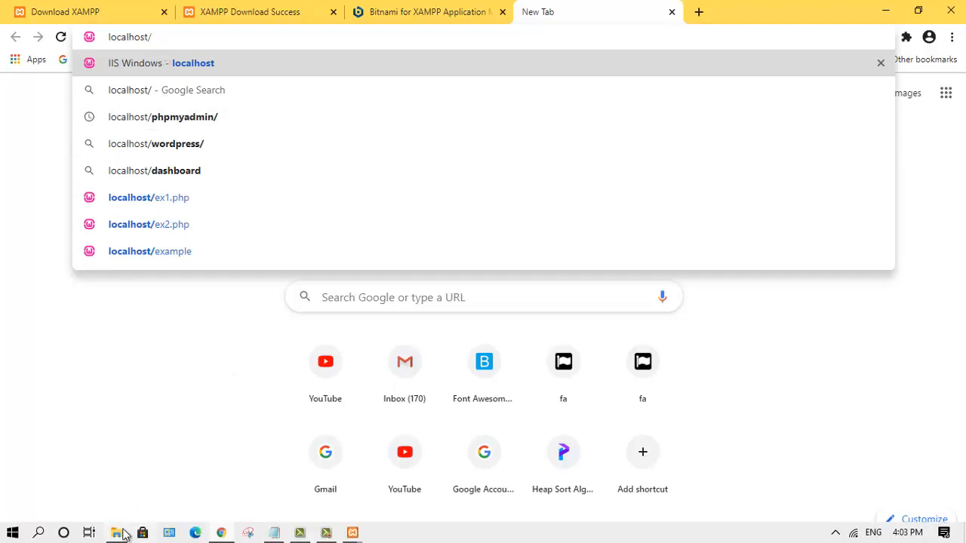
pyautogui.click(116, 532)
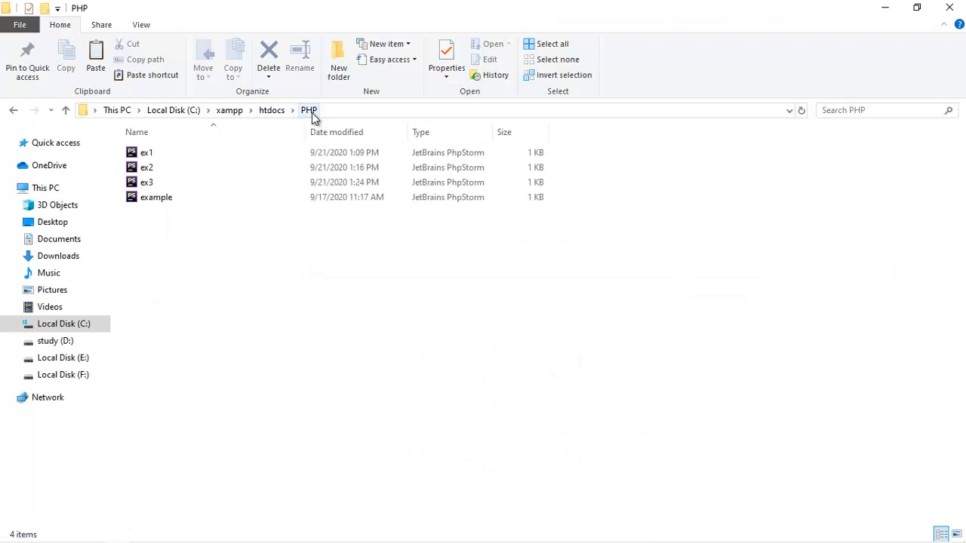
pyautogui.click(272, 111)
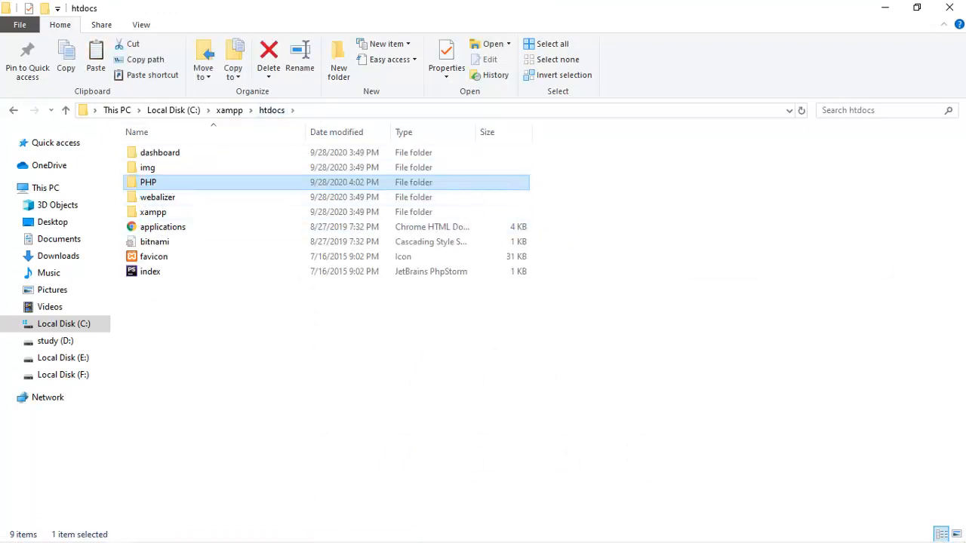
# Return to Chrome, complete the address as localhost/PHP and load it
pyautogui.click(221, 533)
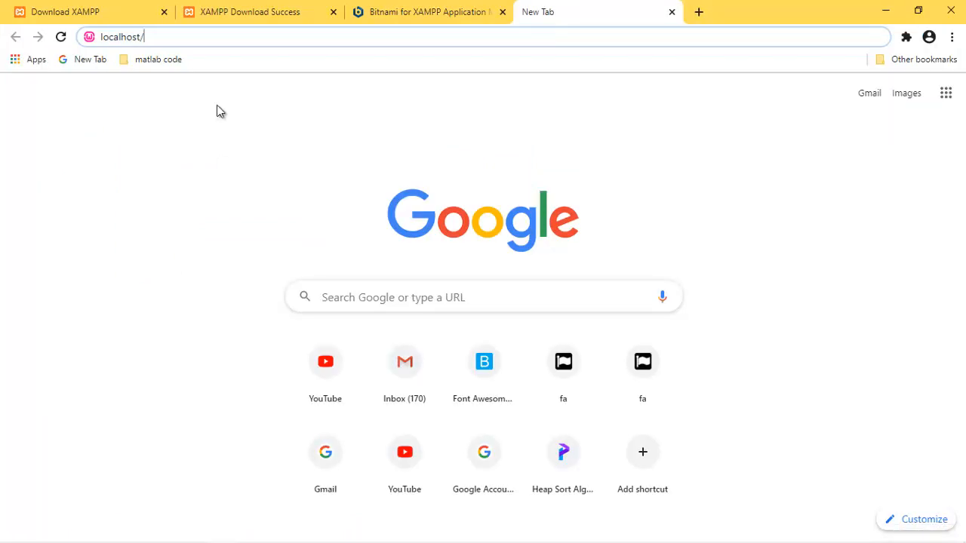
pyautogui.write('p')
pyautogui.press('BackSpace')
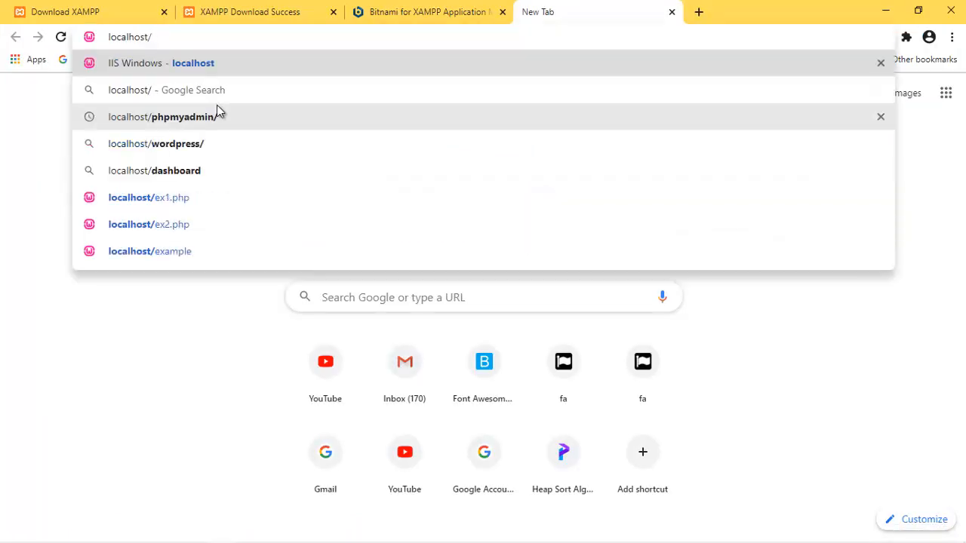
pyautogui.write('PHP')
pyautogui.press('Return')
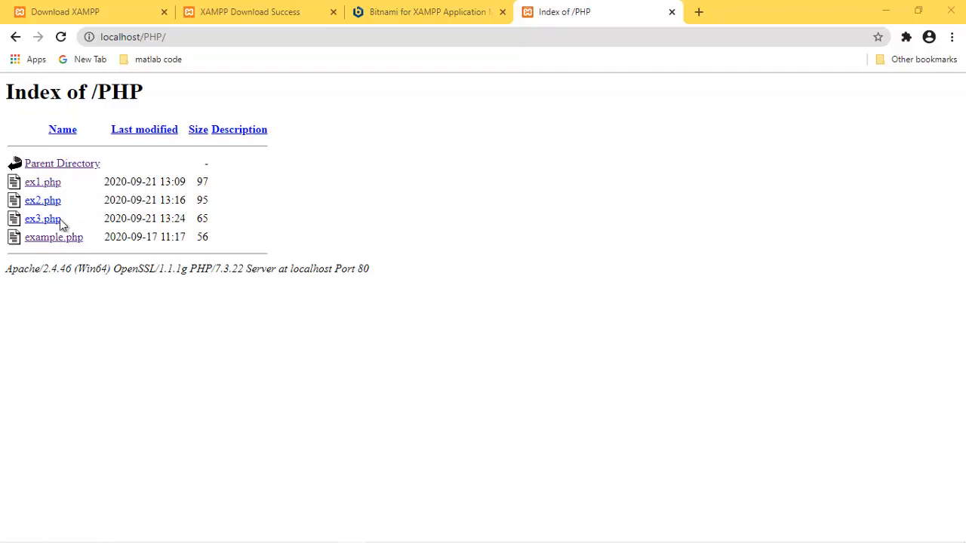
# Compare the localhost/PHP listing with the files in the C:\xampp\htdocs\PHP folder in File Explorer, ending back in Chrome
pyautogui.click(158, 37)
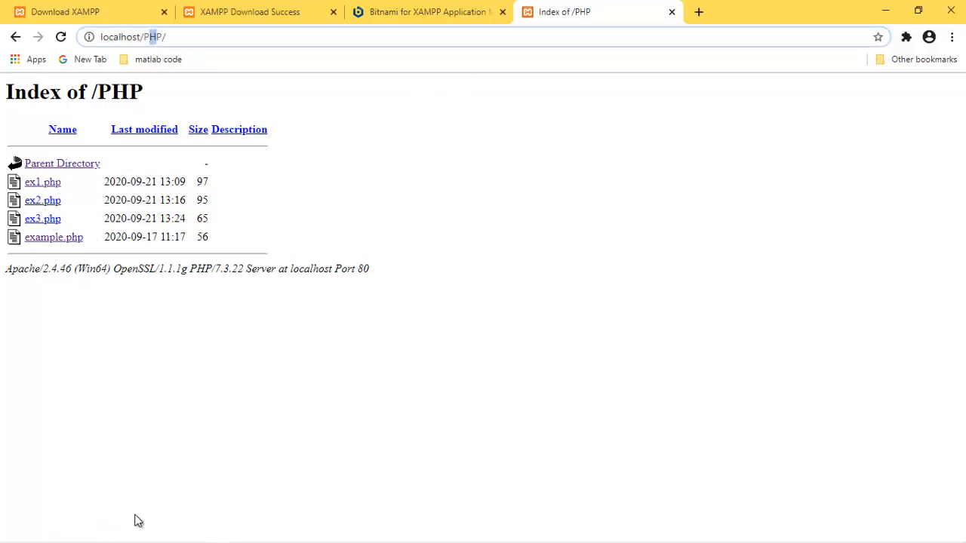
pyautogui.click(117, 539)
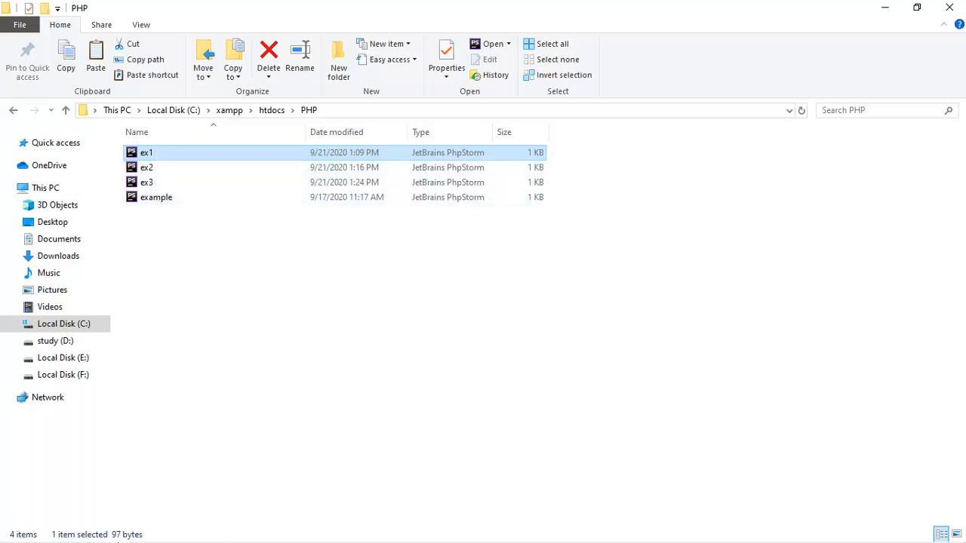
pyautogui.moveTo(189, 541)
pyautogui.click(221, 533)
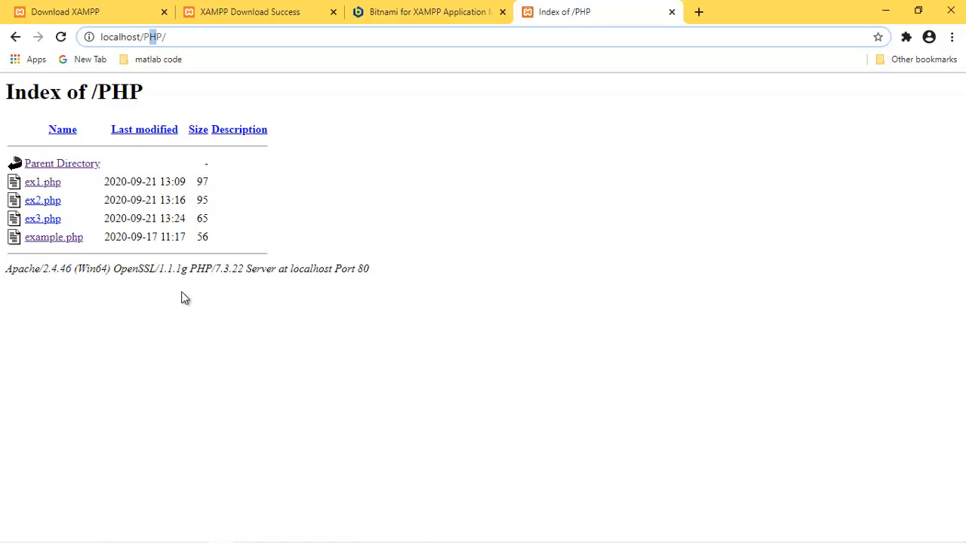
# Run ex1.php from the localhost/PHP listing and highlight its output text
pyautogui.click(42, 183)
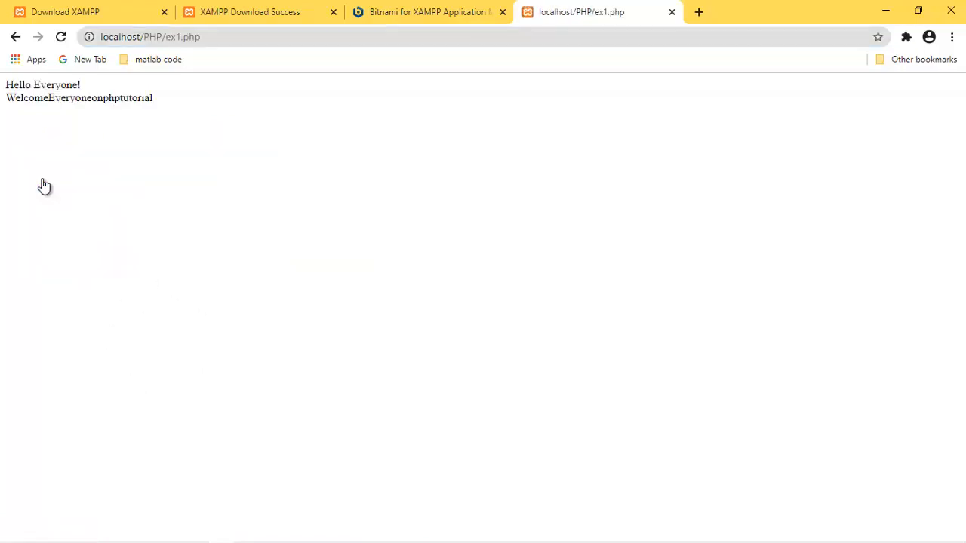
pyautogui.moveTo(6, 82); pyautogui.dragTo(161, 113)
pyautogui.click(166, 205)
pyautogui.moveTo(6, 83); pyautogui.dragTo(162, 99)
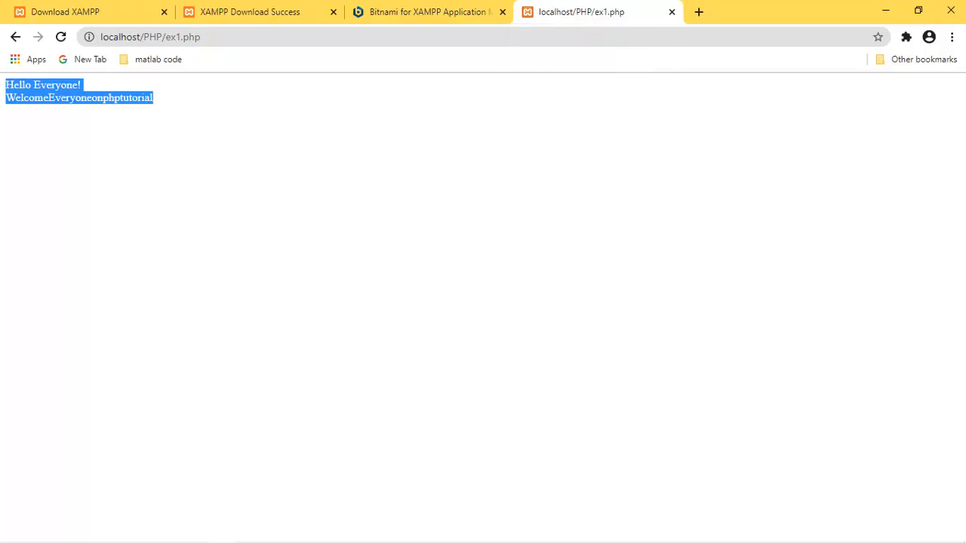
# Switch to File Explorer, open ex1 in Sublime Text and examine its echo statements
pyautogui.click(116, 532)
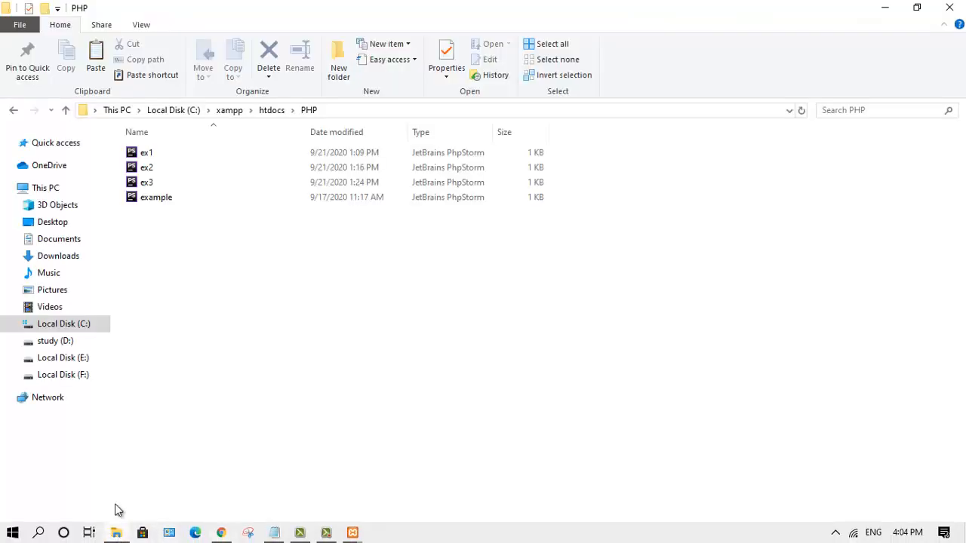
pyautogui.click(167, 159)
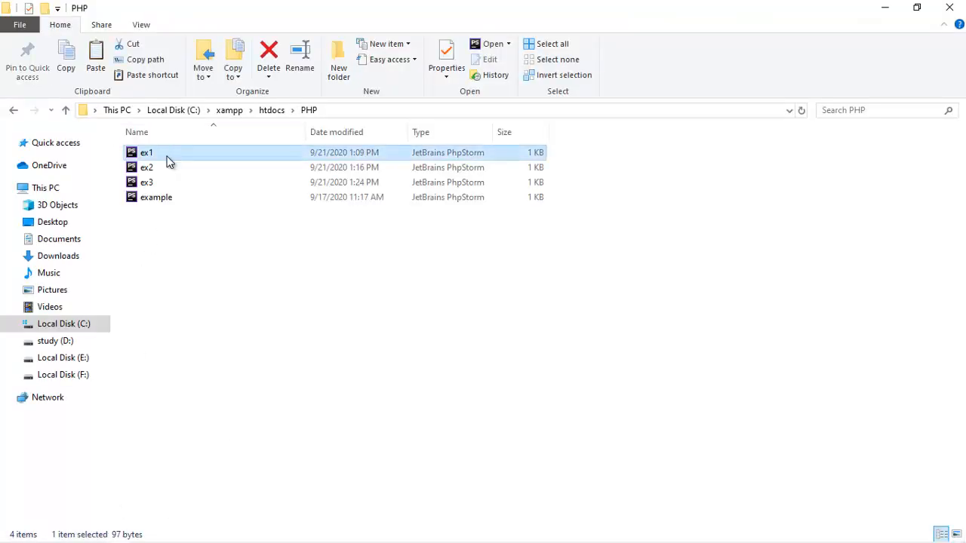
pyautogui.doubleClick(166, 155)
pyautogui.rightClick(167, 155)
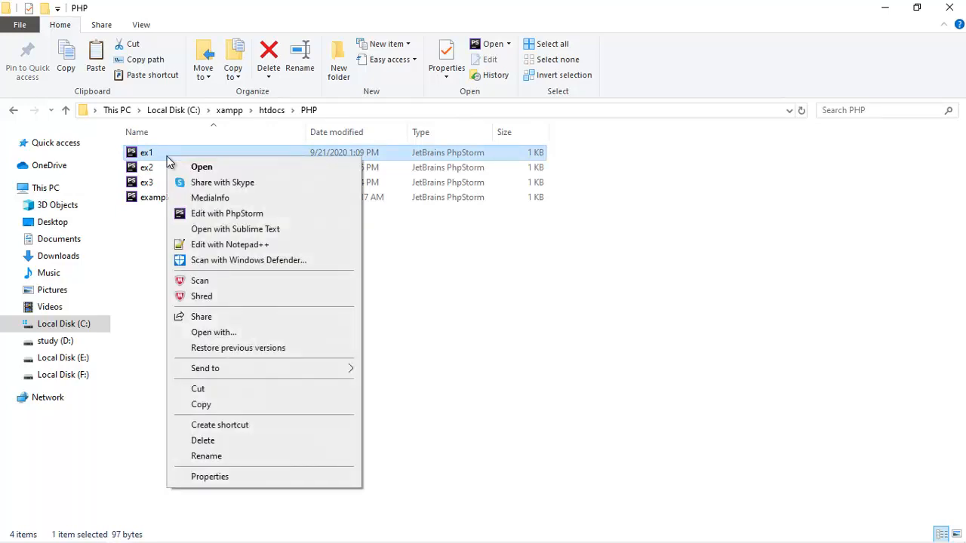
pyautogui.click(204, 230)
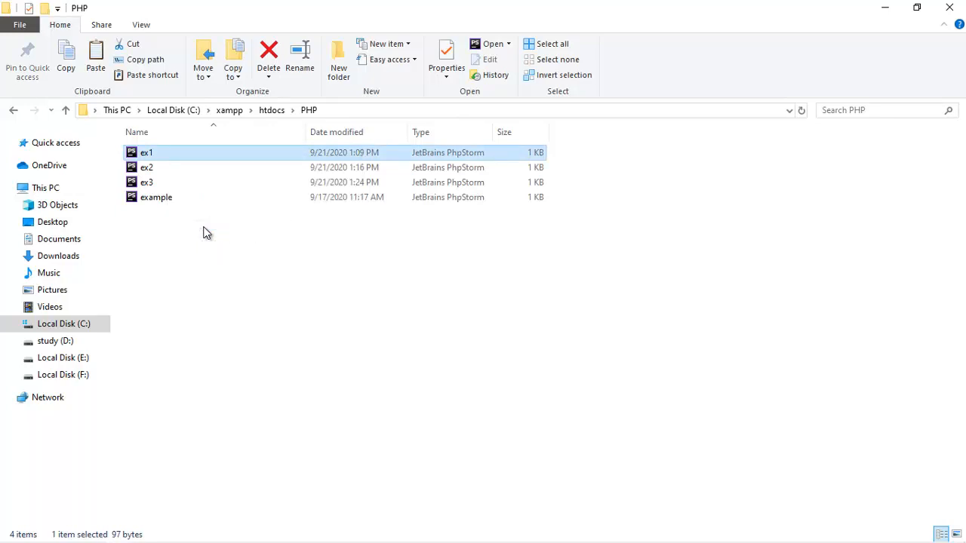
pyautogui.moveTo(211, 542)
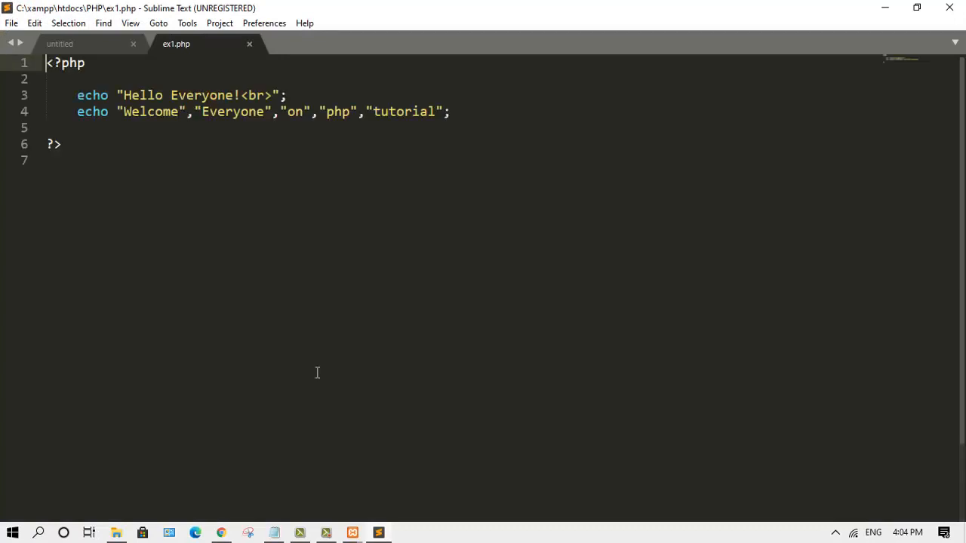
pyautogui.moveTo(79, 100); pyautogui.dragTo(390, 112)
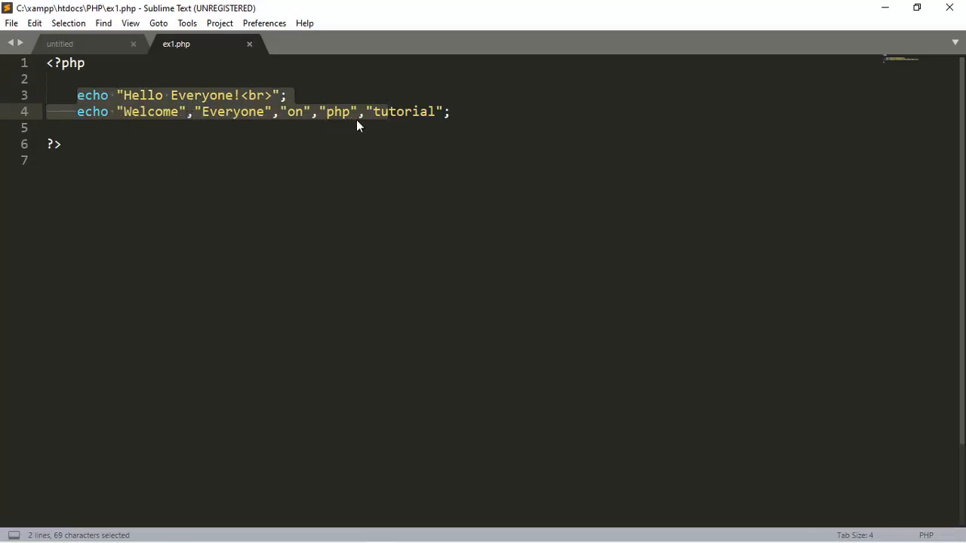
# Switch back to Chrome and compare the ex1.php output with the echo statements in the code
pyautogui.moveTo(251, 541)
pyautogui.click(221, 533)
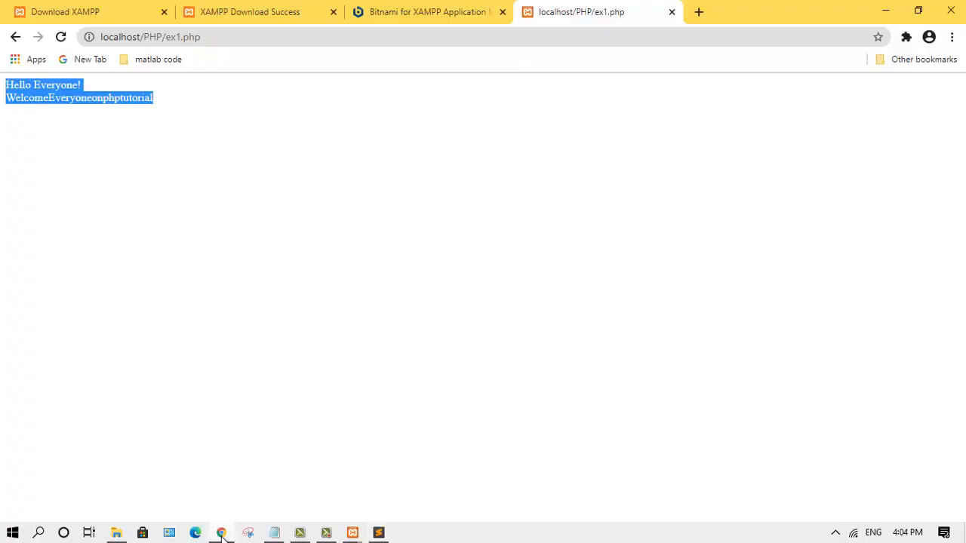
pyautogui.click(127, 189)
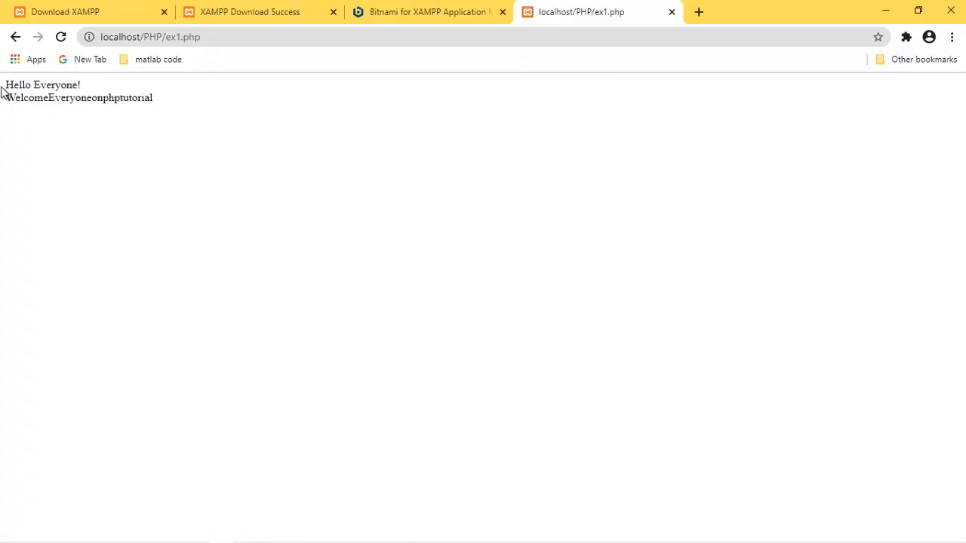
pyautogui.moveTo(3, 89); pyautogui.dragTo(138, 92)
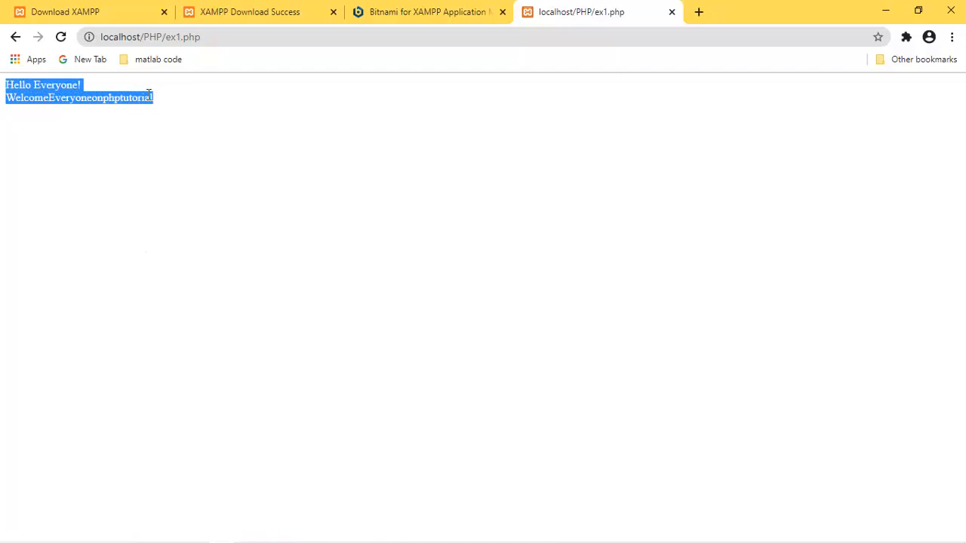
# Switch to the xampp notes in Notepad
pyautogui.moveTo(230, 541)
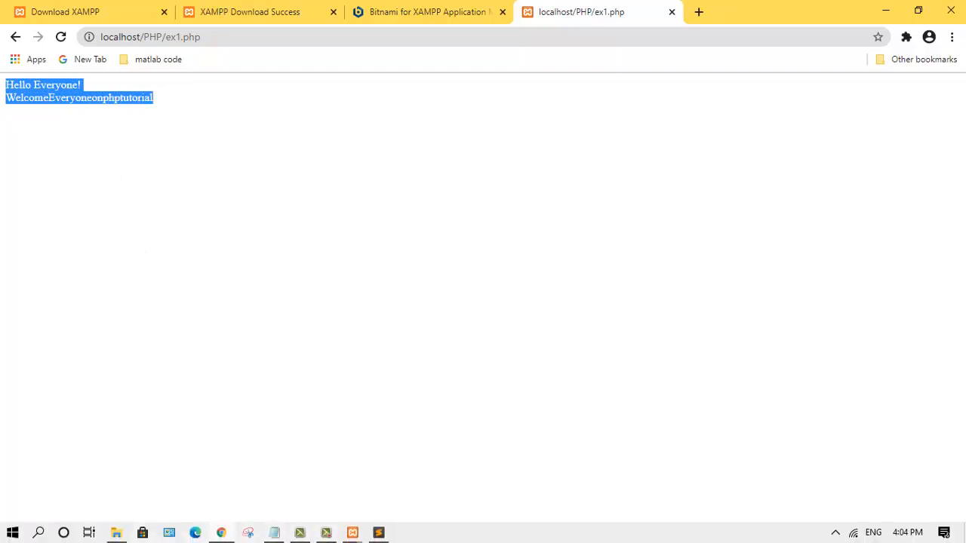
pyautogui.click(274, 533)
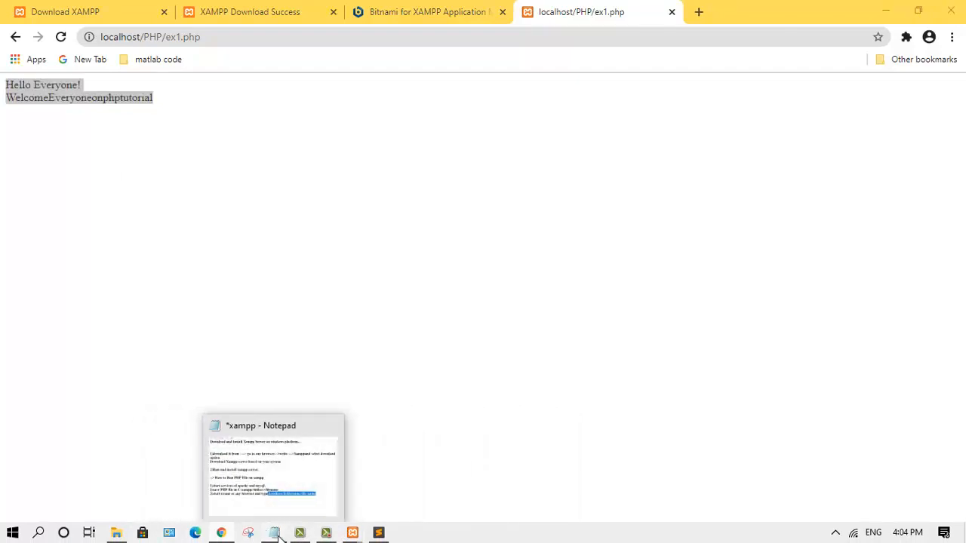